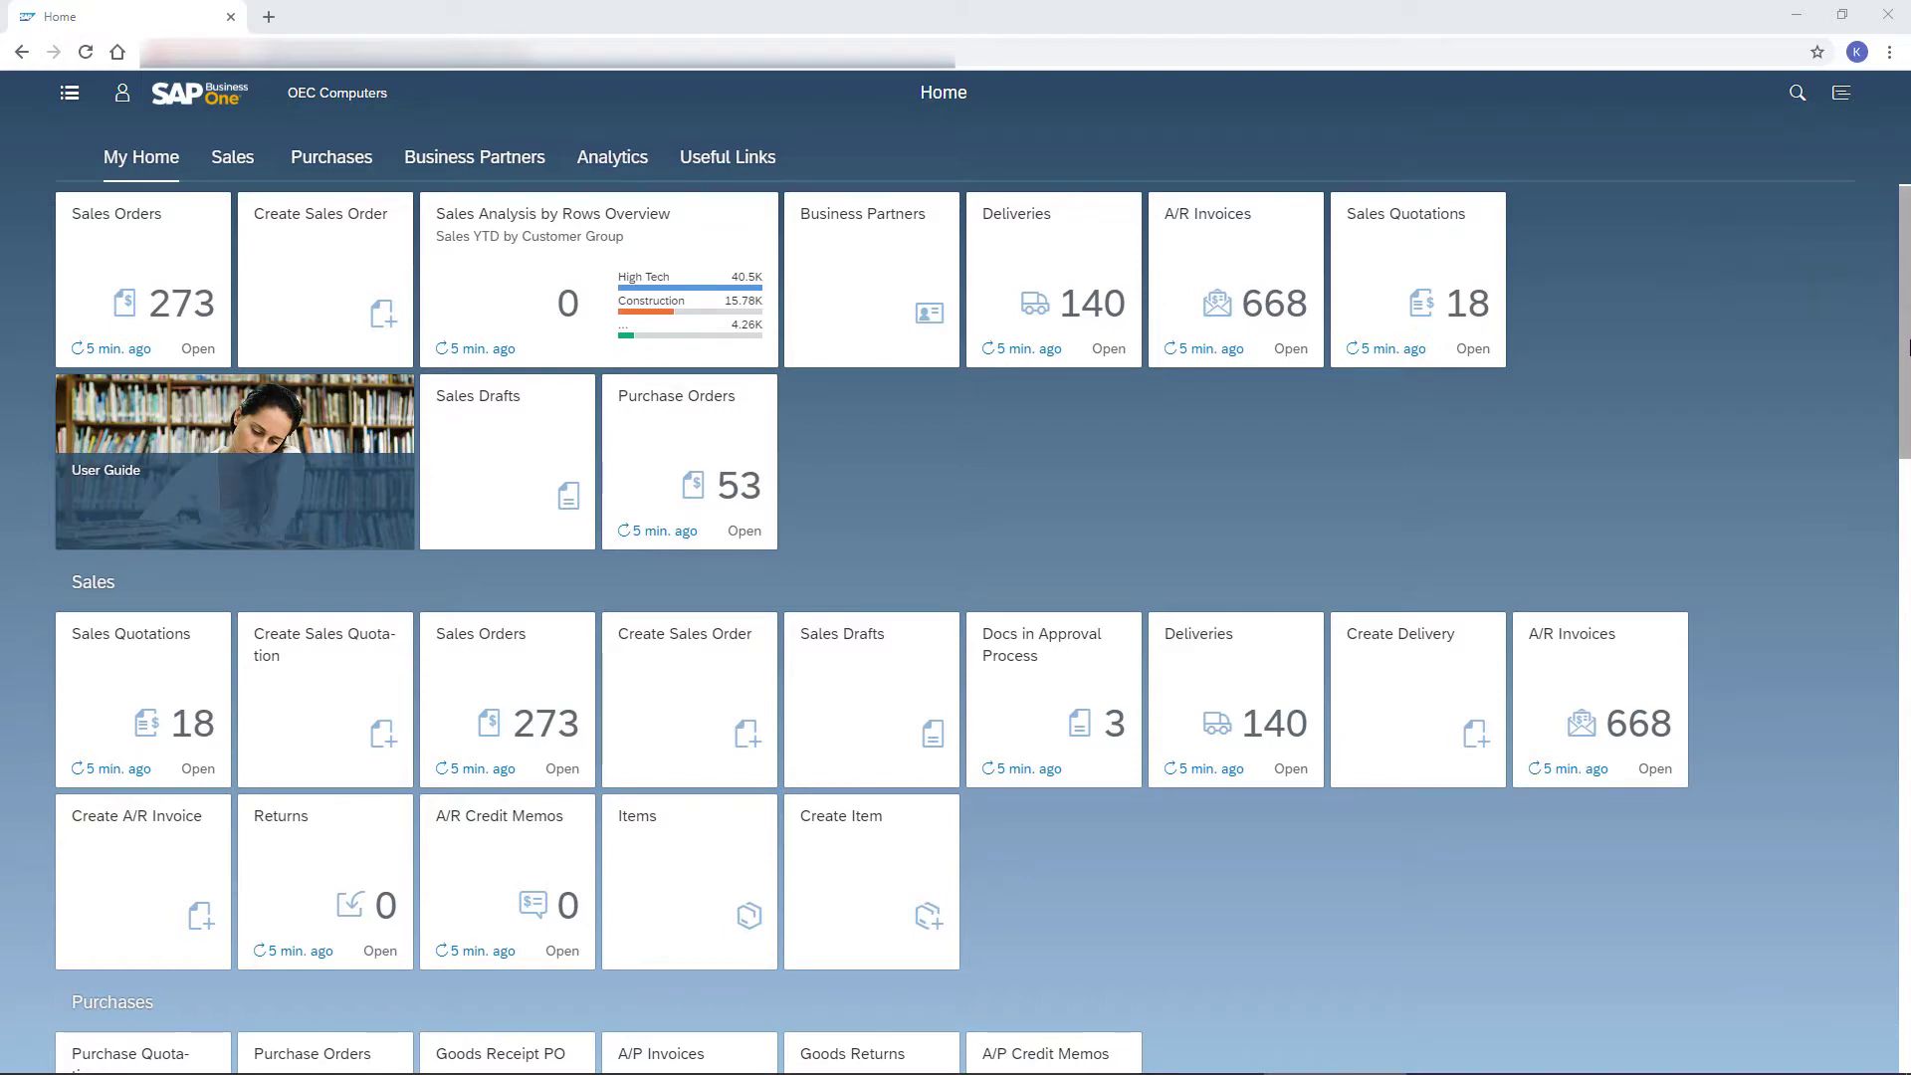
- Glance through the Purchases and Sales tile groups, then refresh Sales Orders to show 273 as of now
drag(1904, 333, 1909, 669)
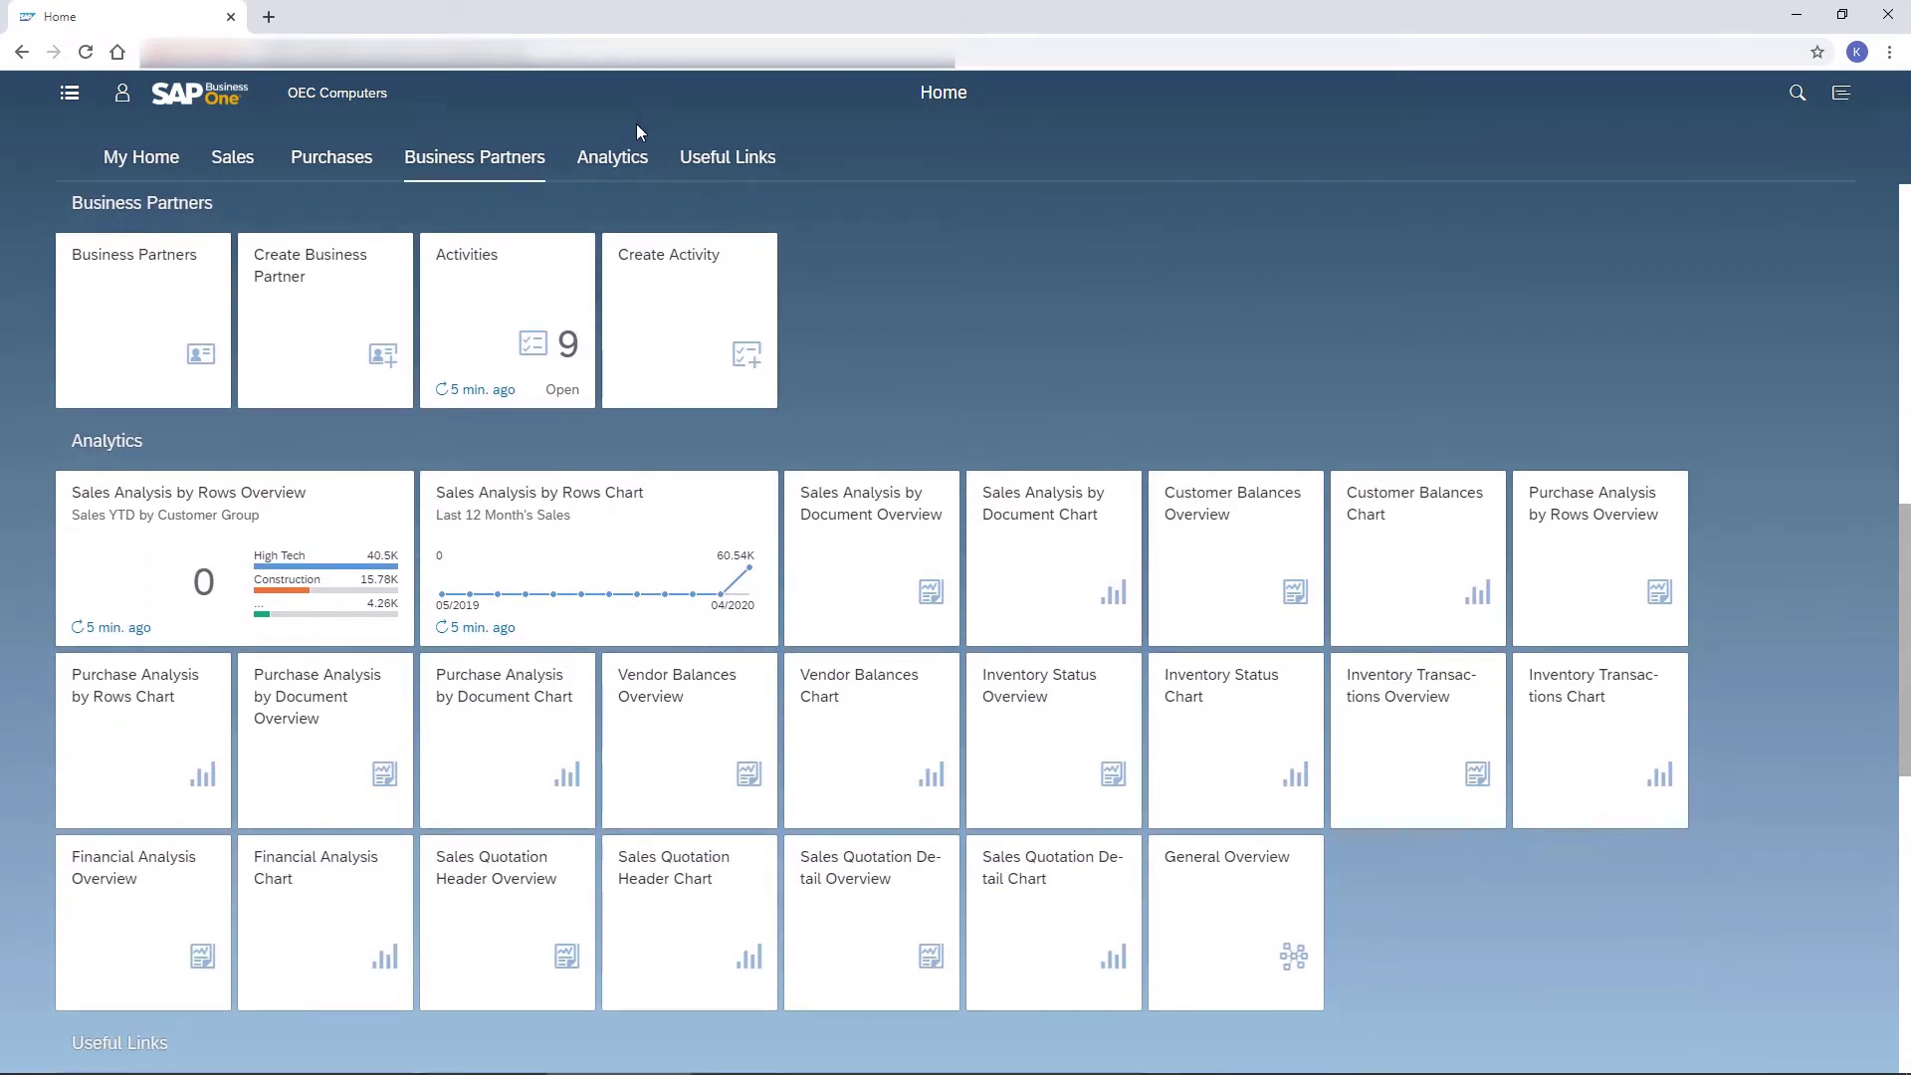
click(341, 165)
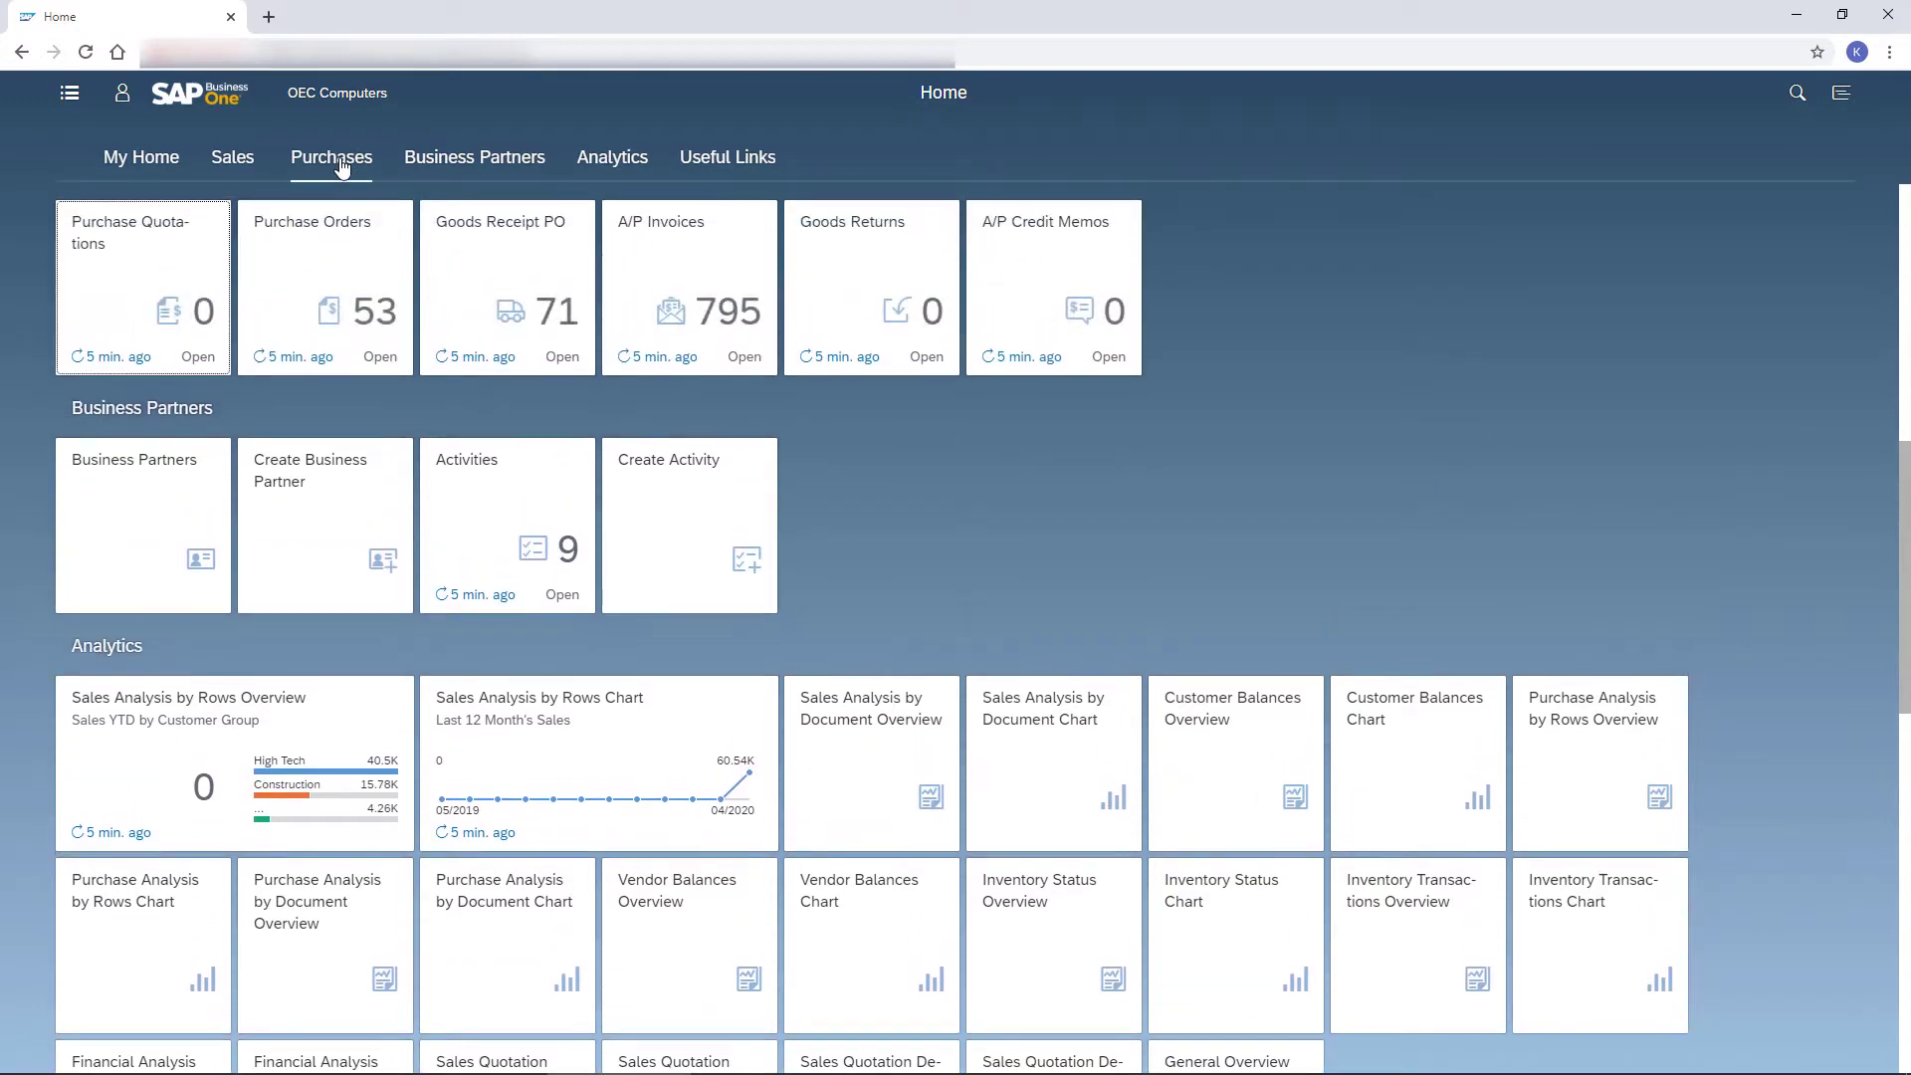
click(233, 166)
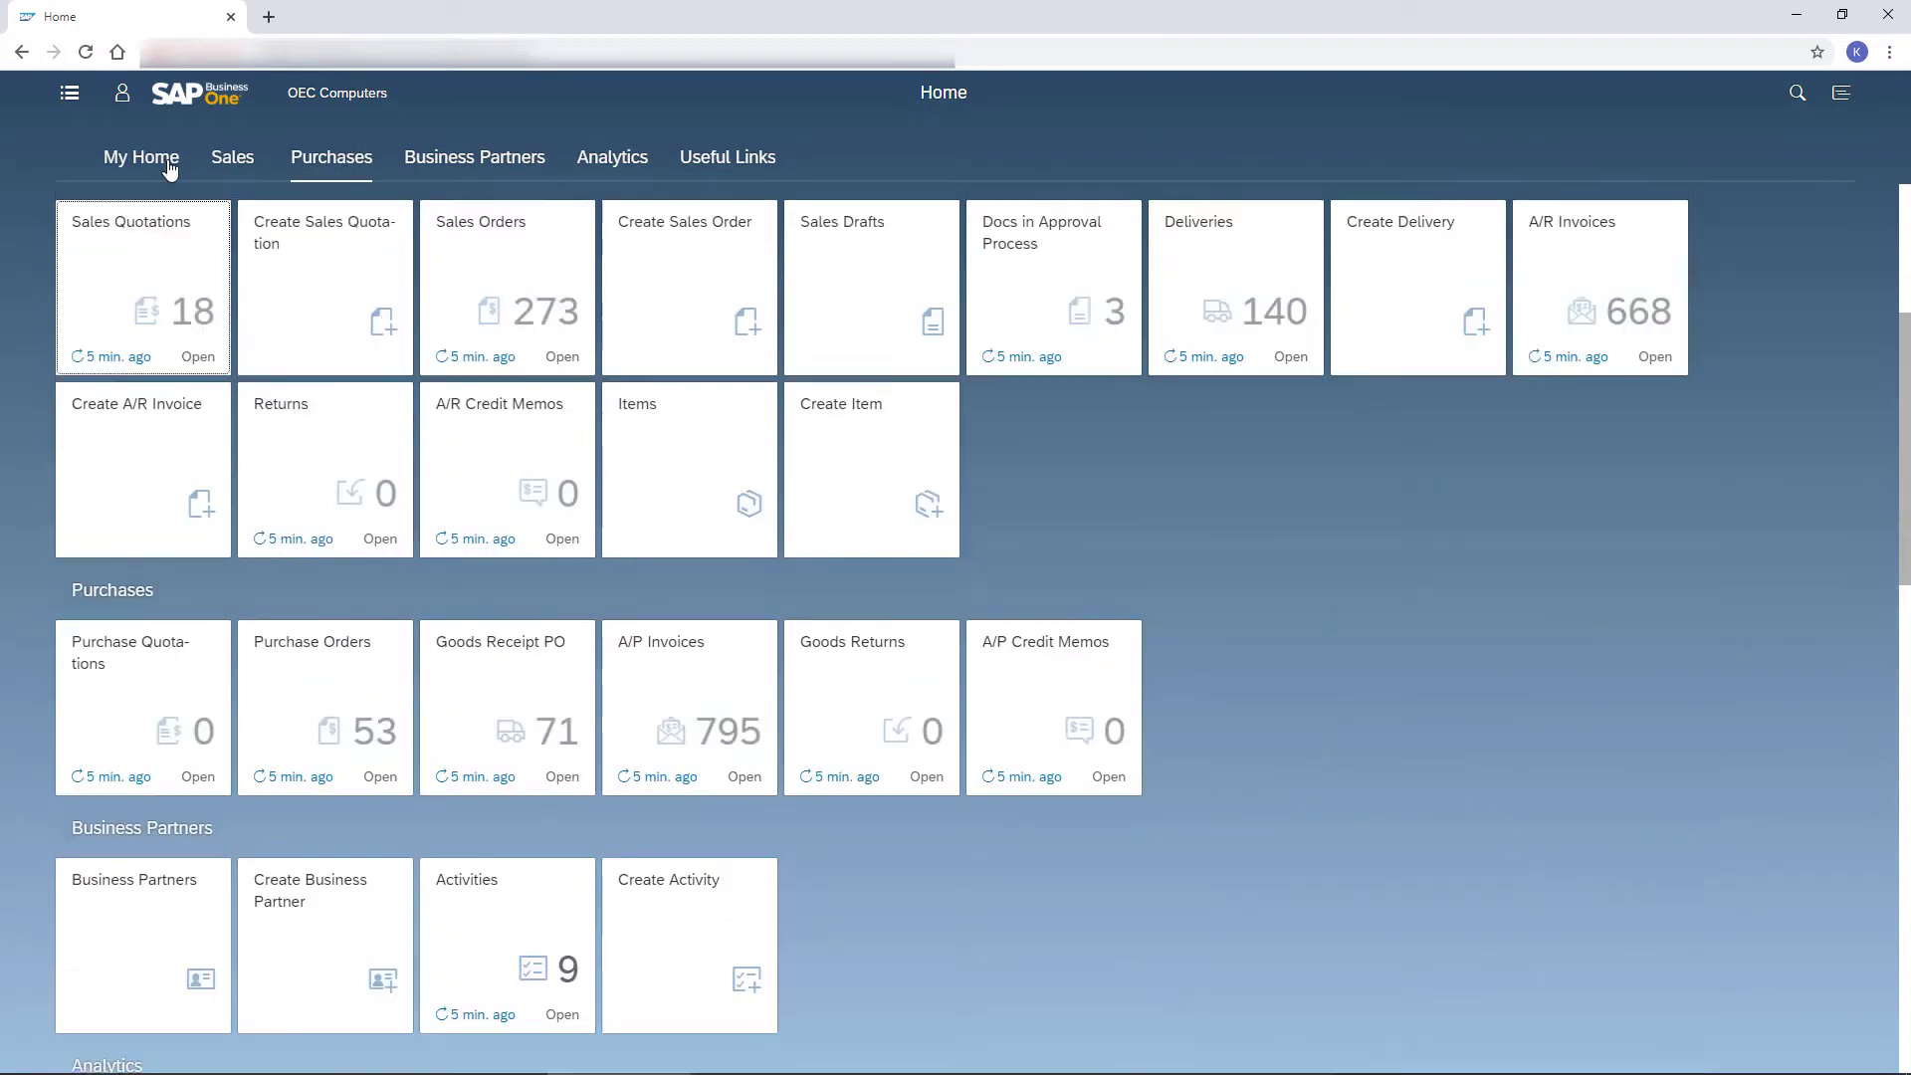
click(165, 169)
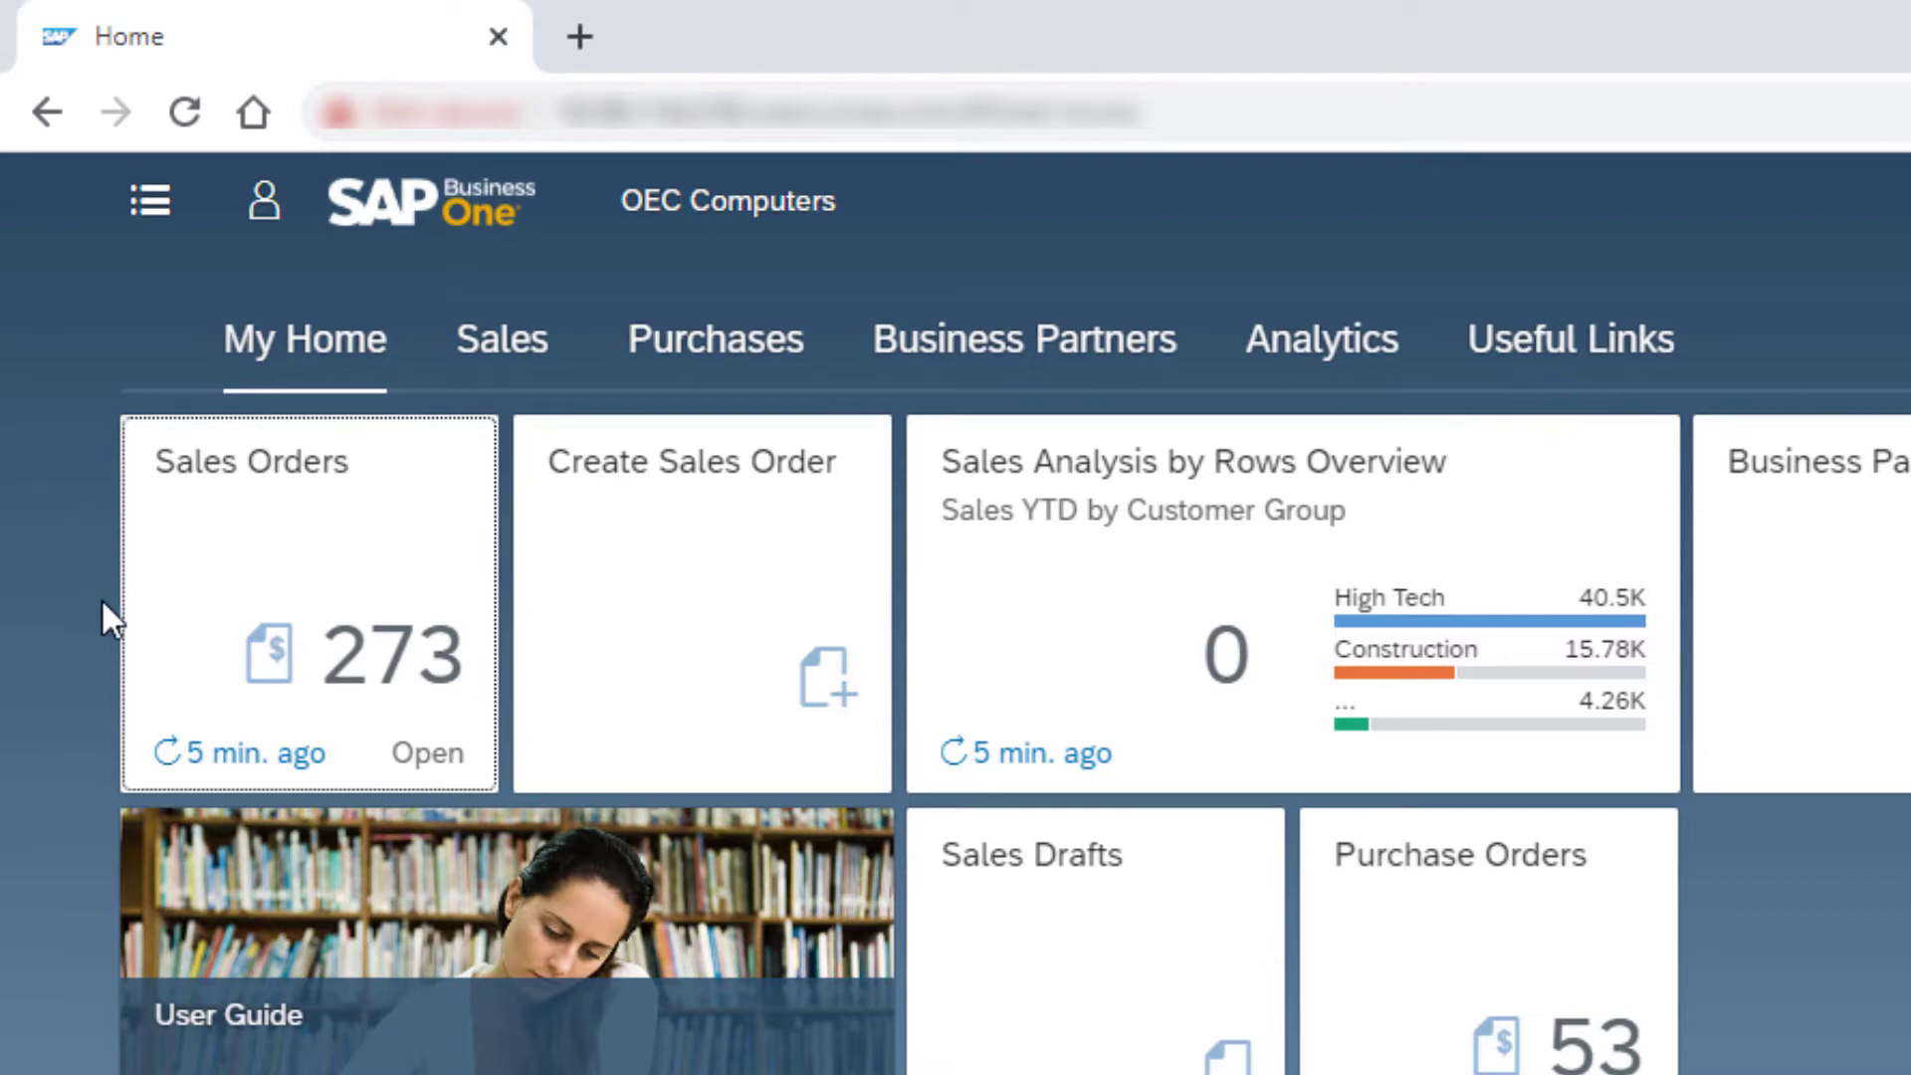
click(170, 762)
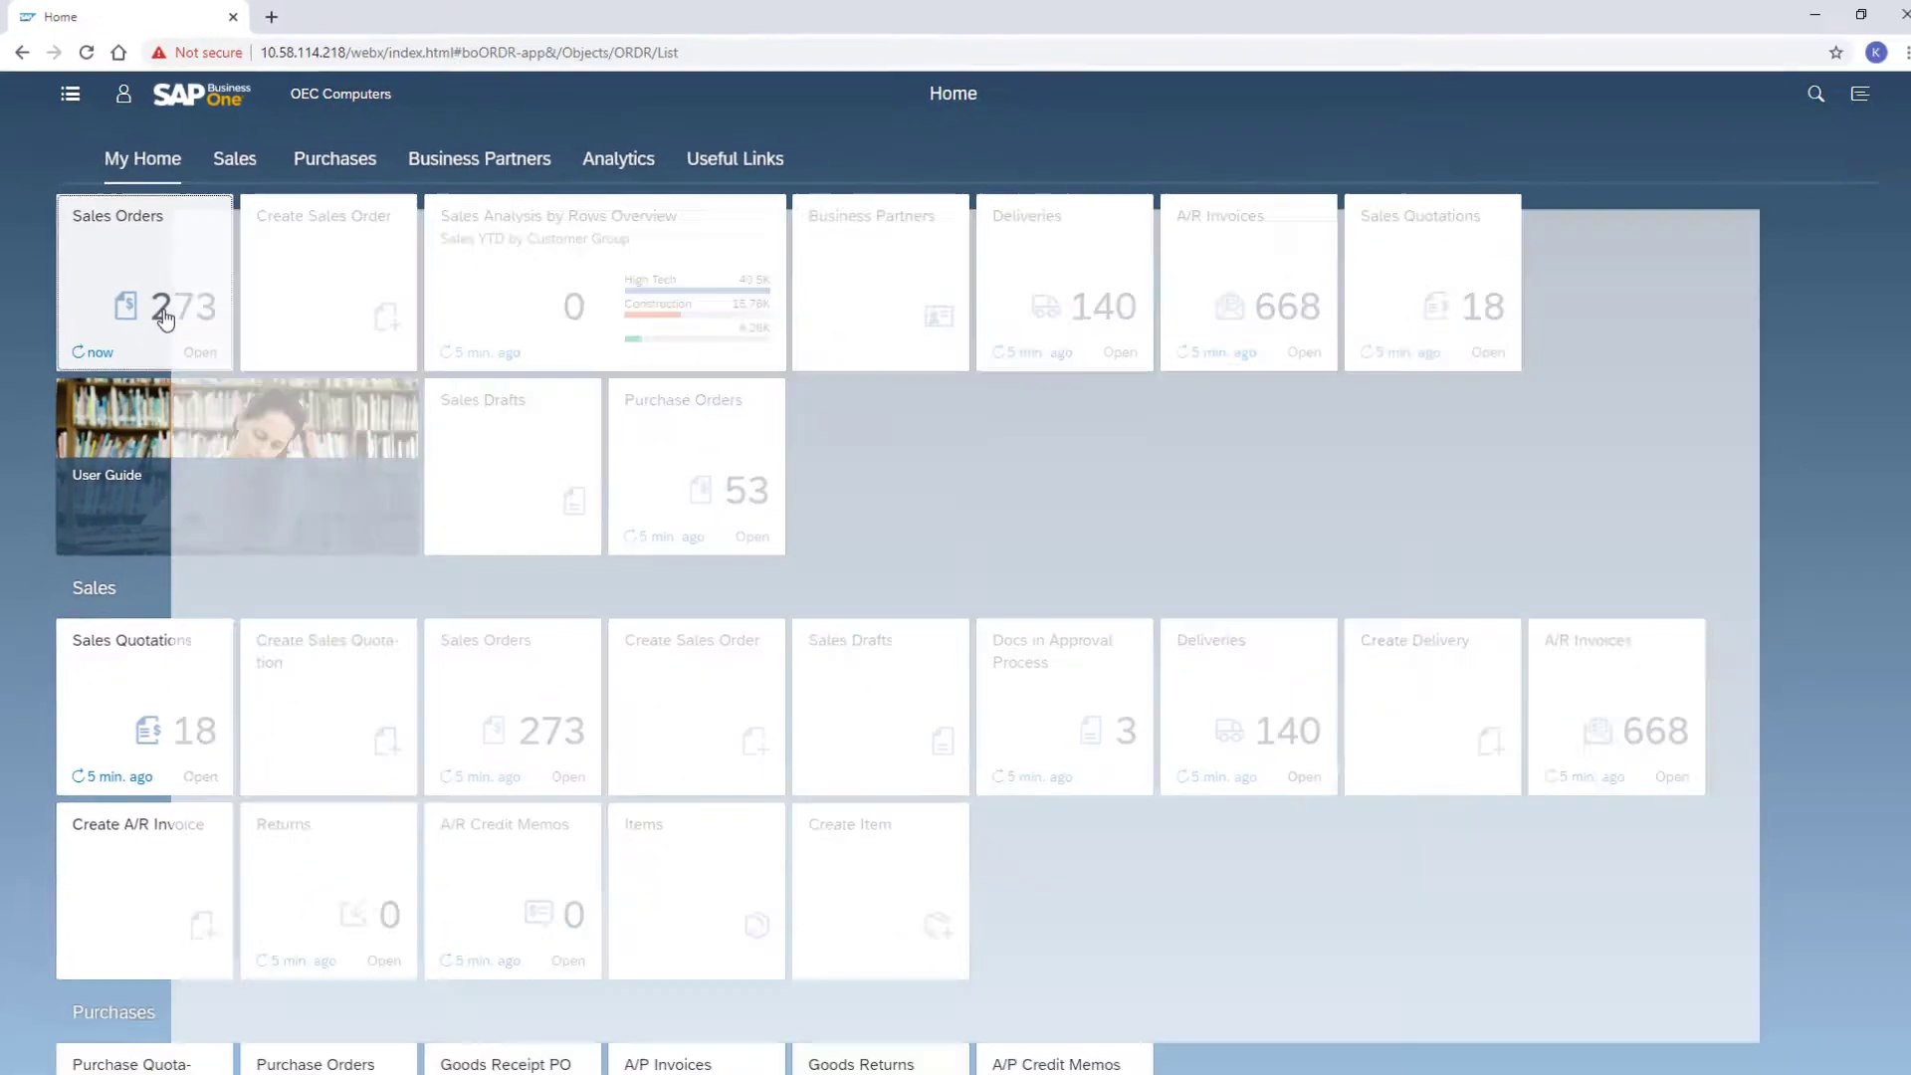
click(279, 543)
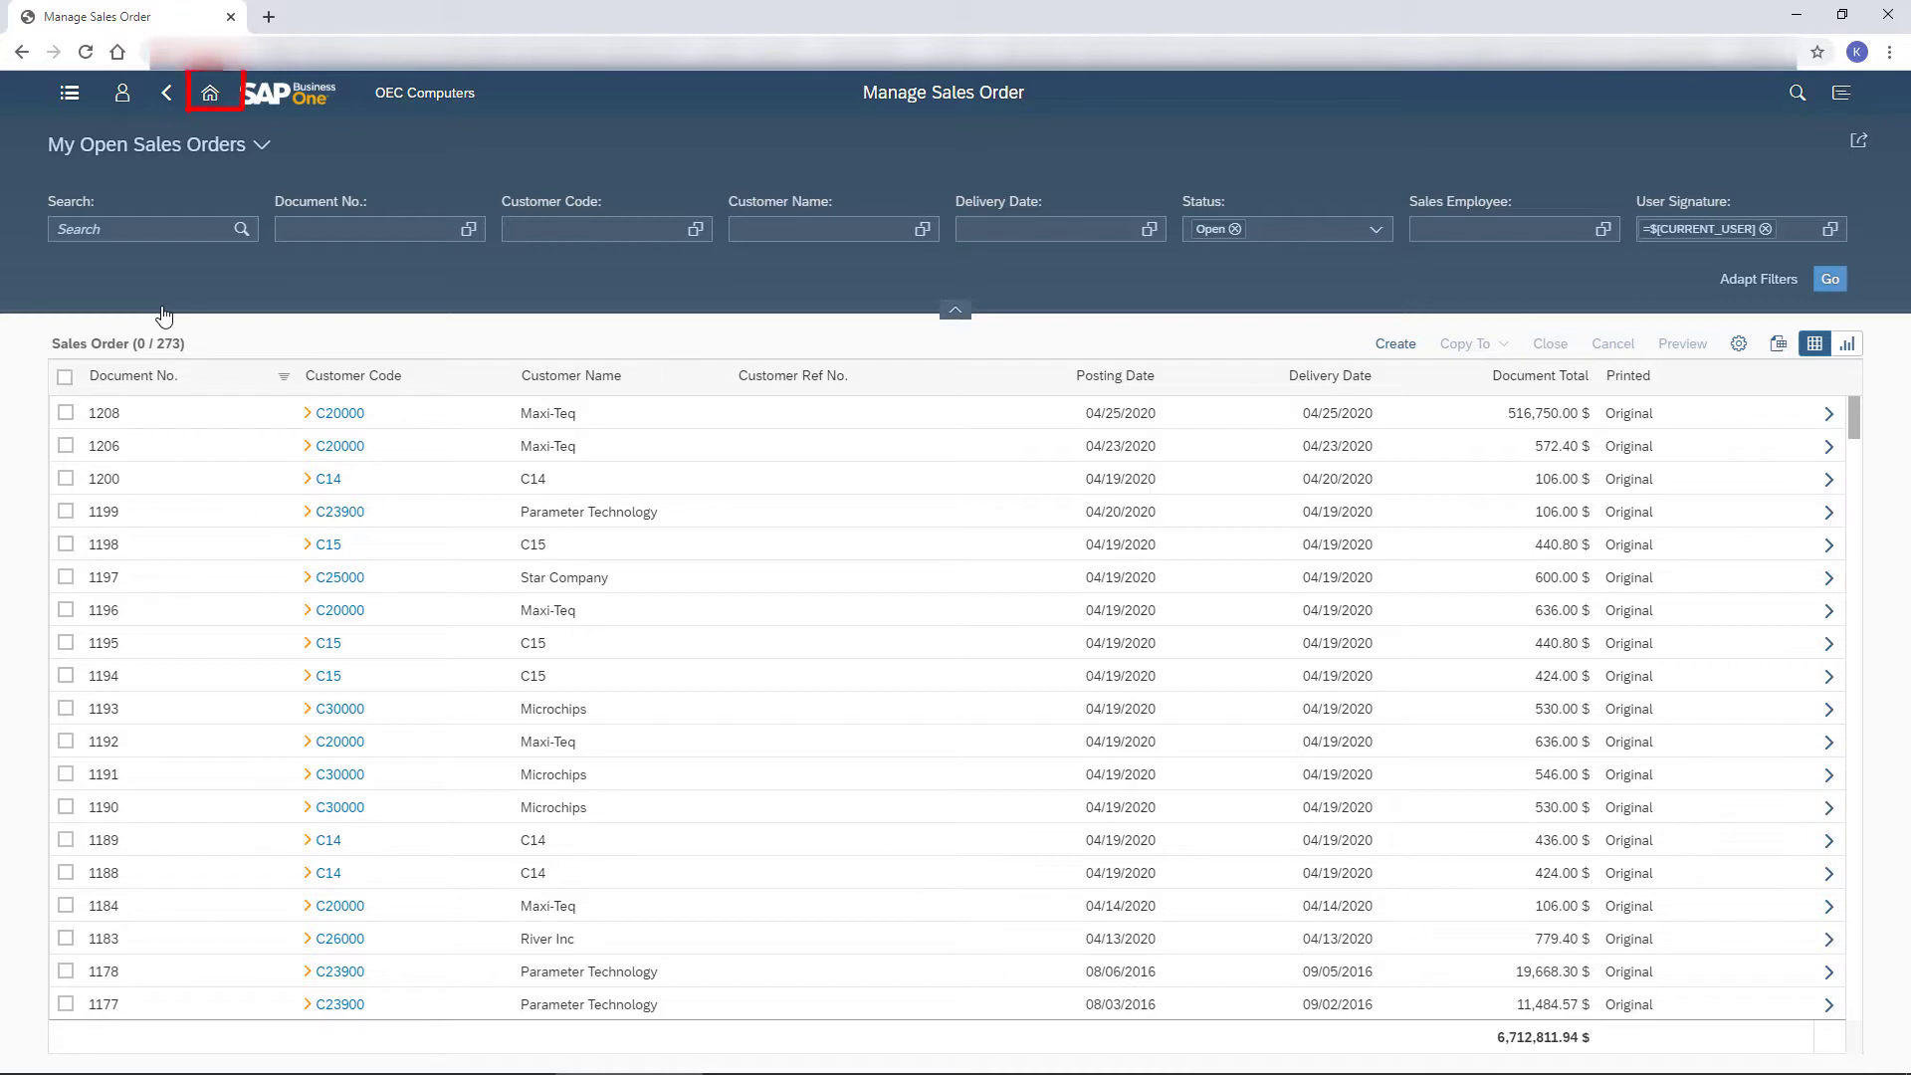
click(209, 104)
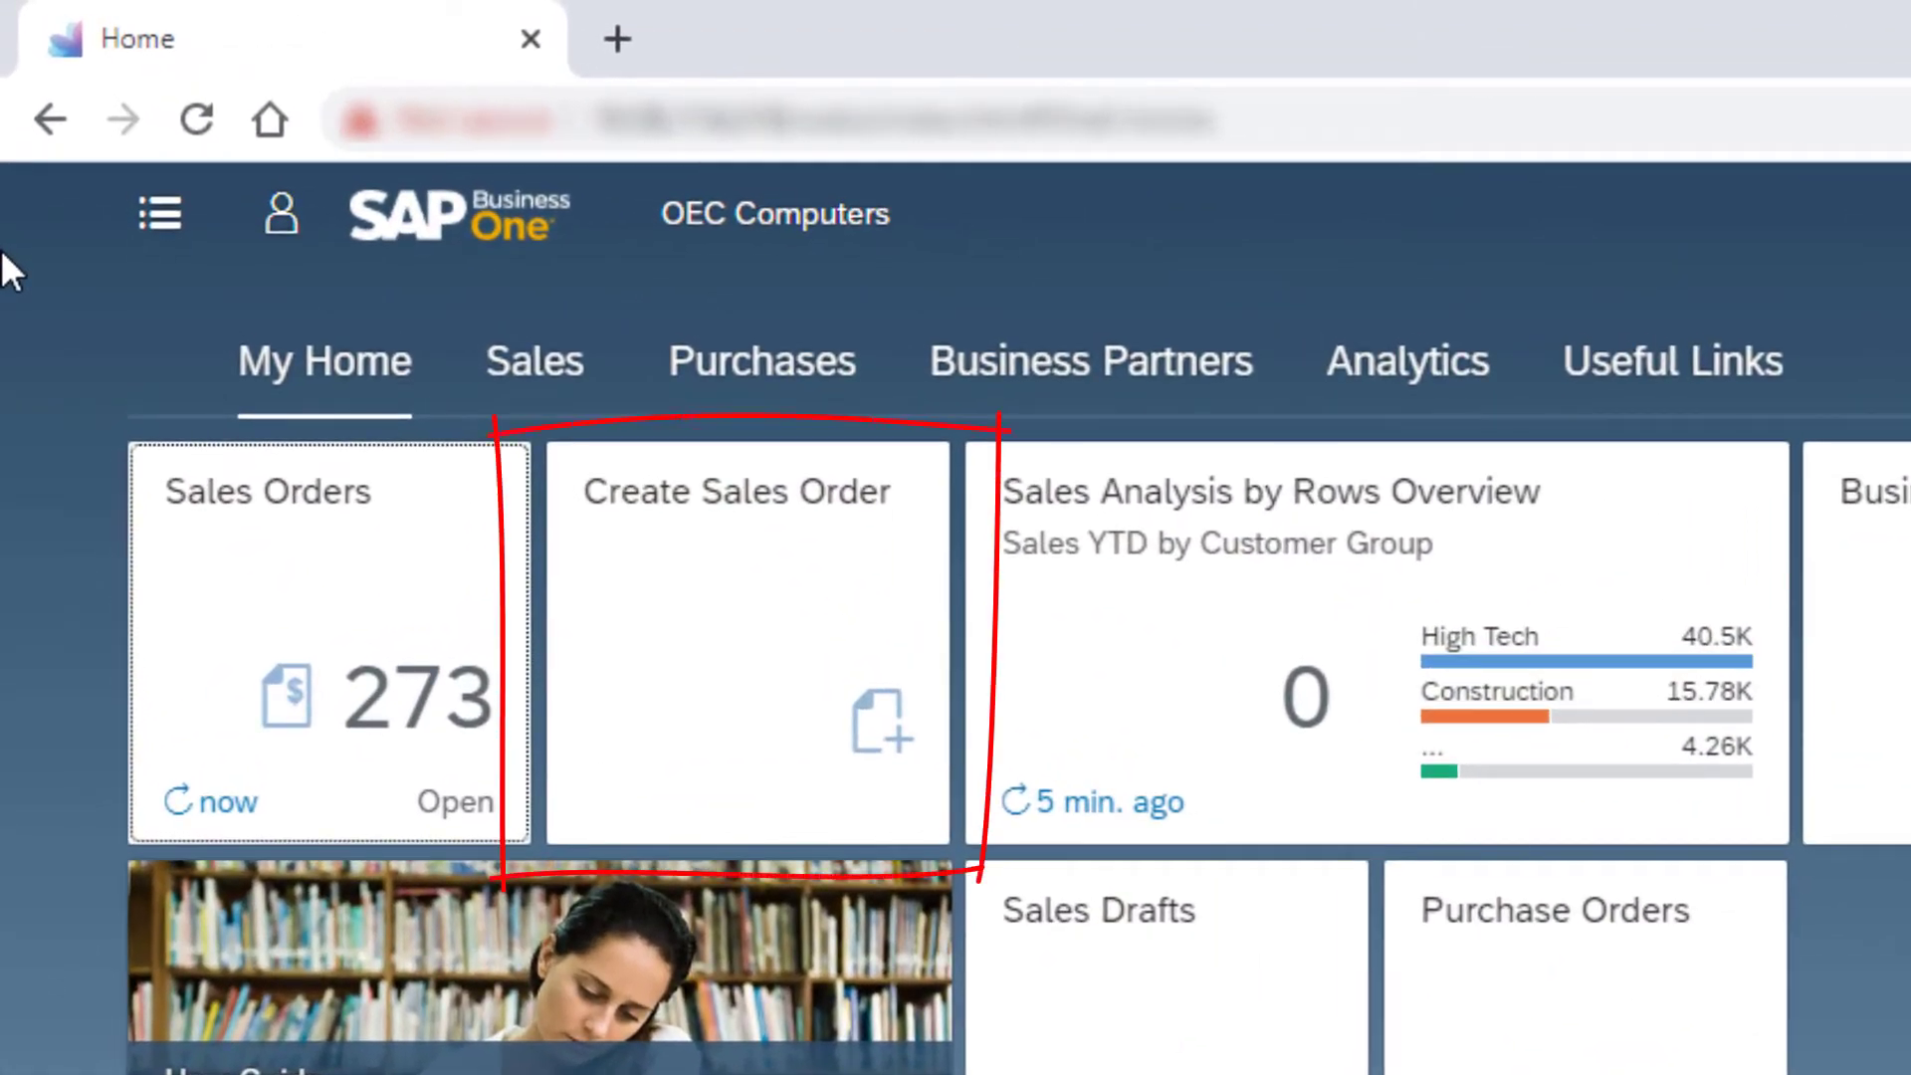
click(784, 687)
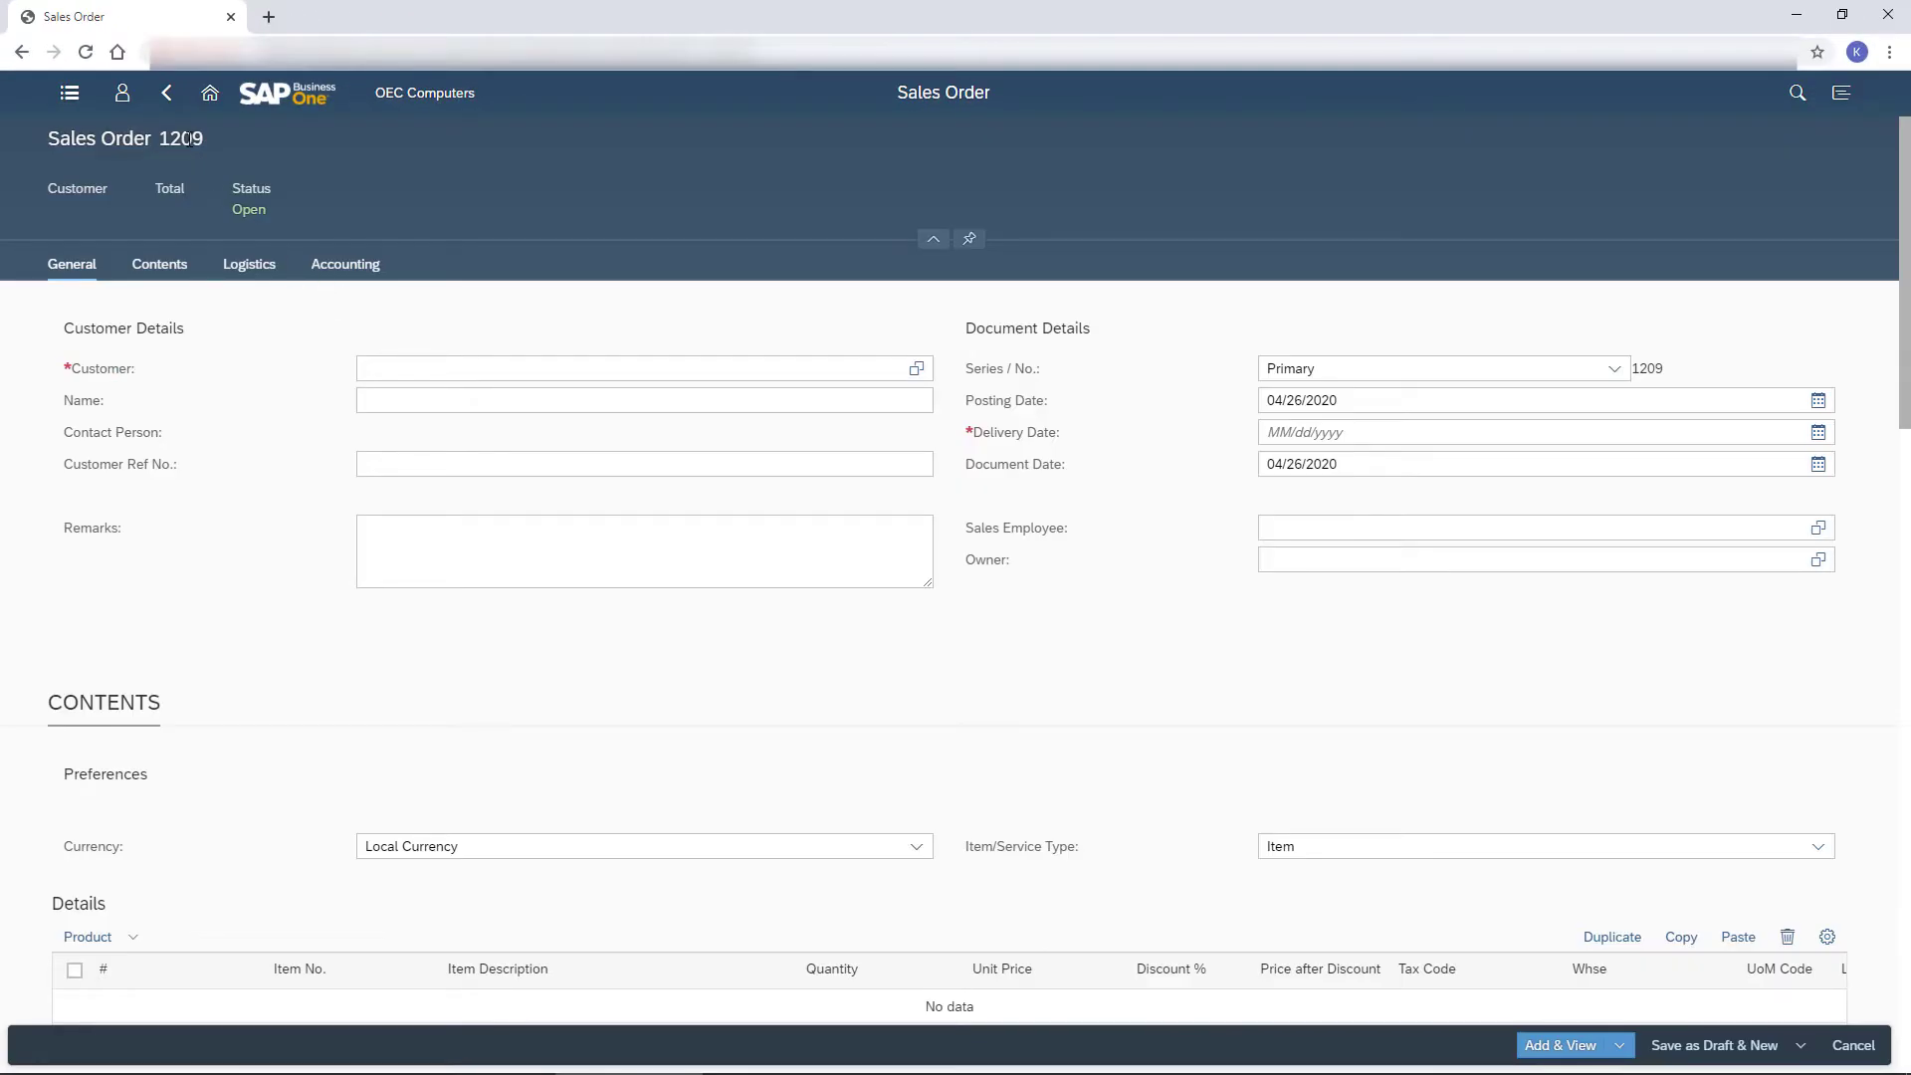
click(169, 100)
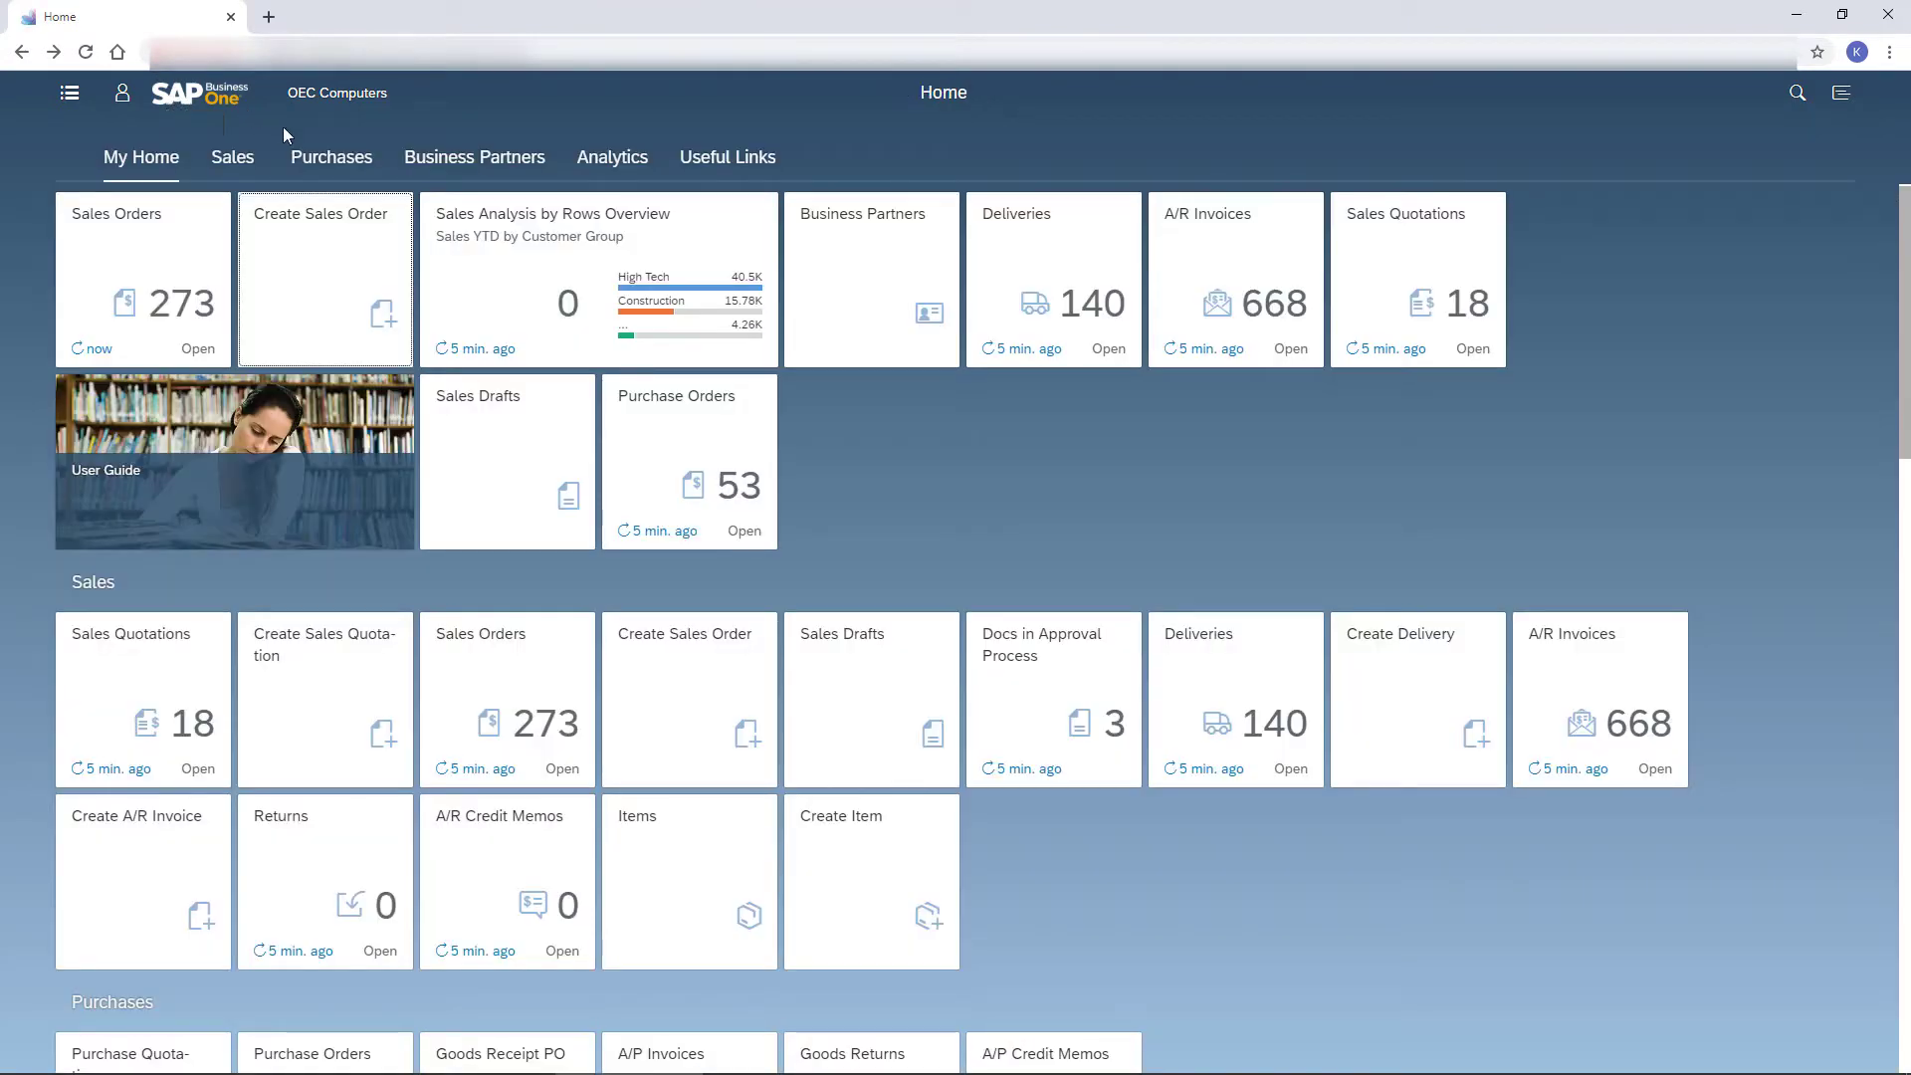
click(613, 168)
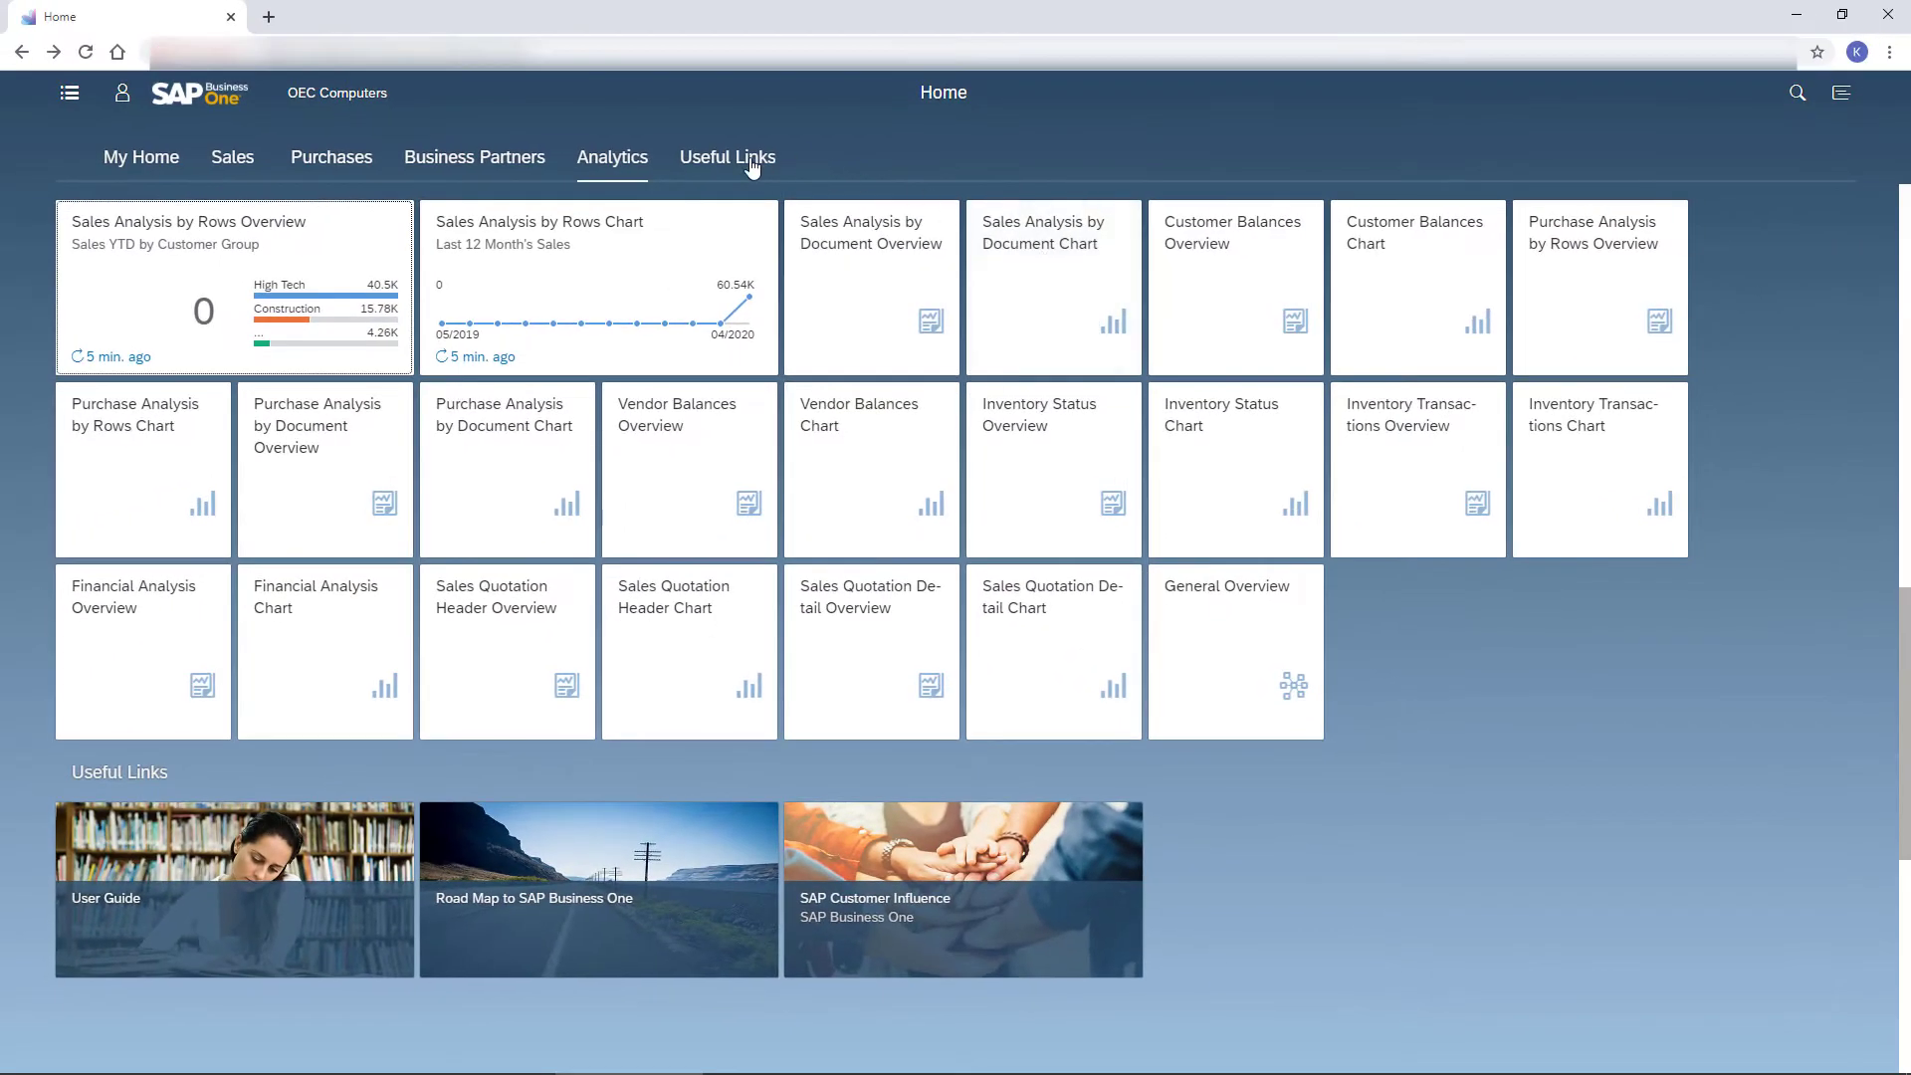
click(751, 162)
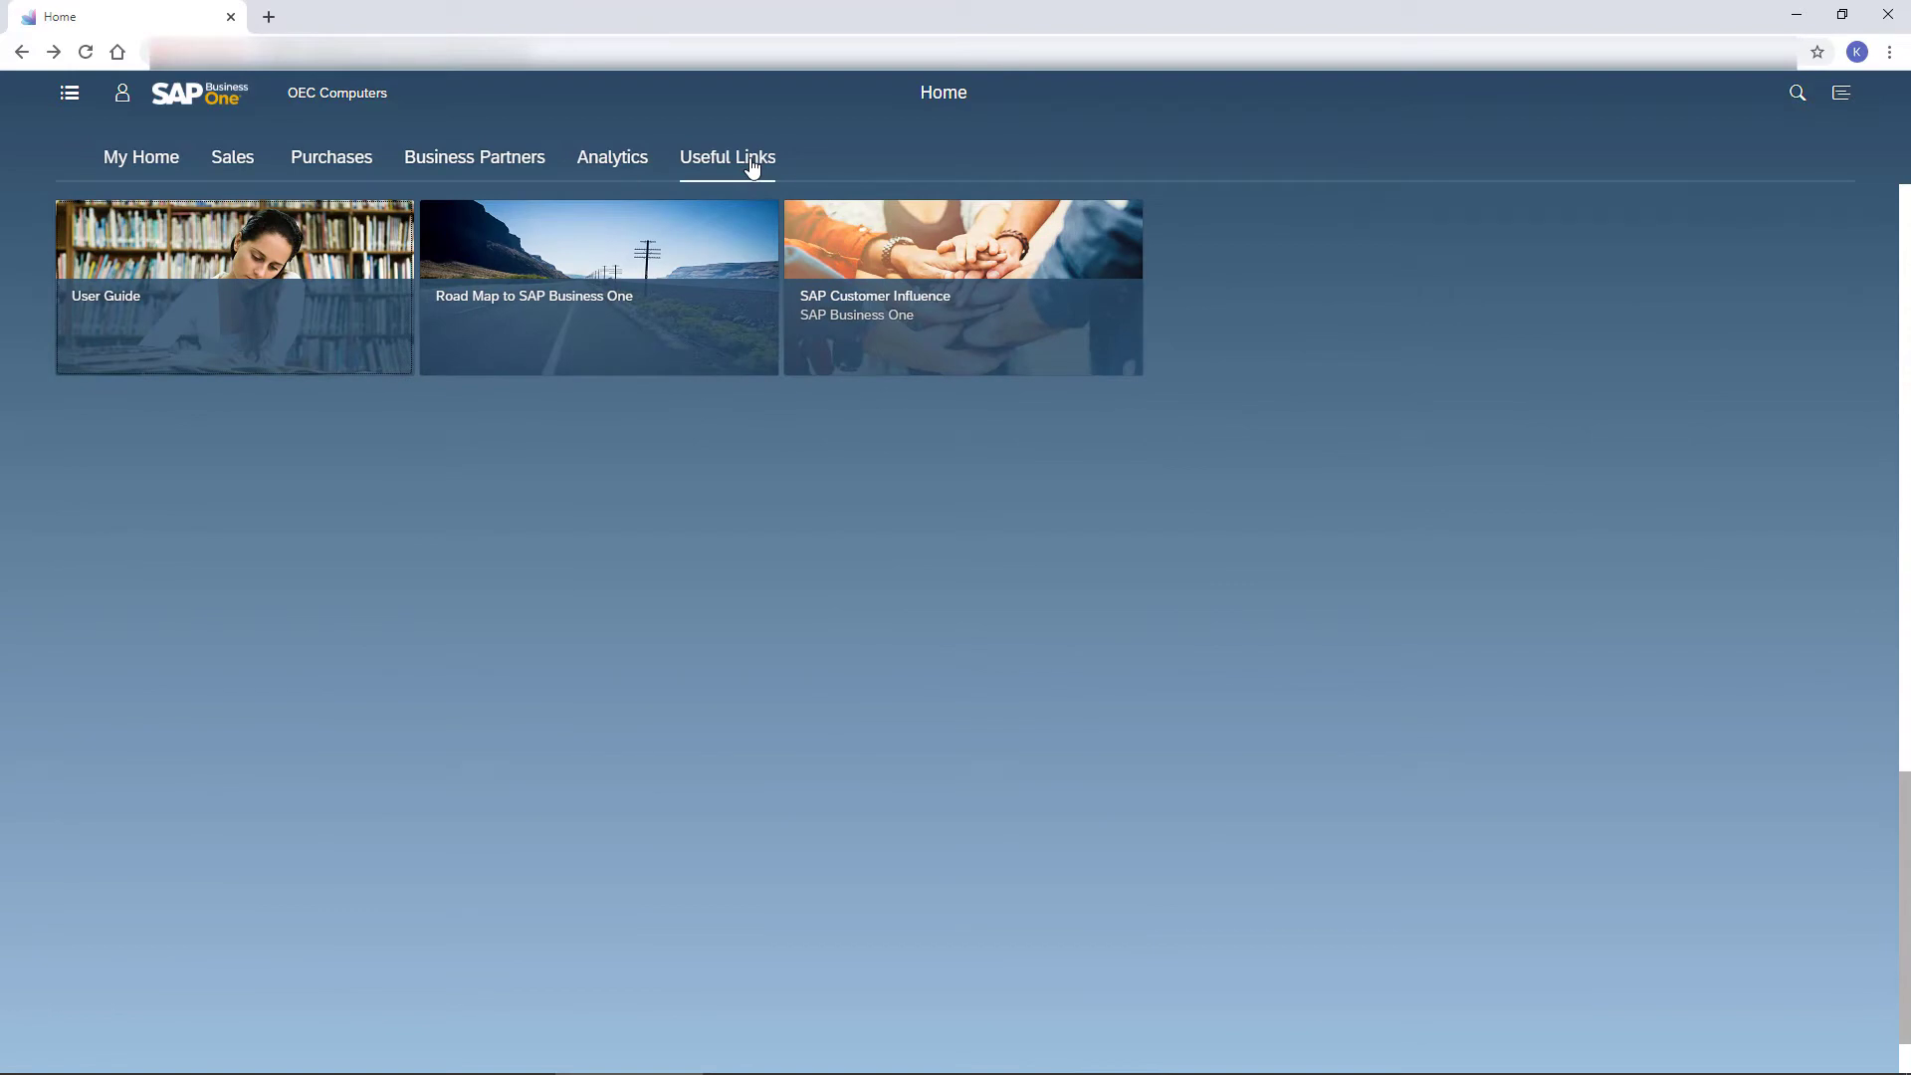
click(152, 166)
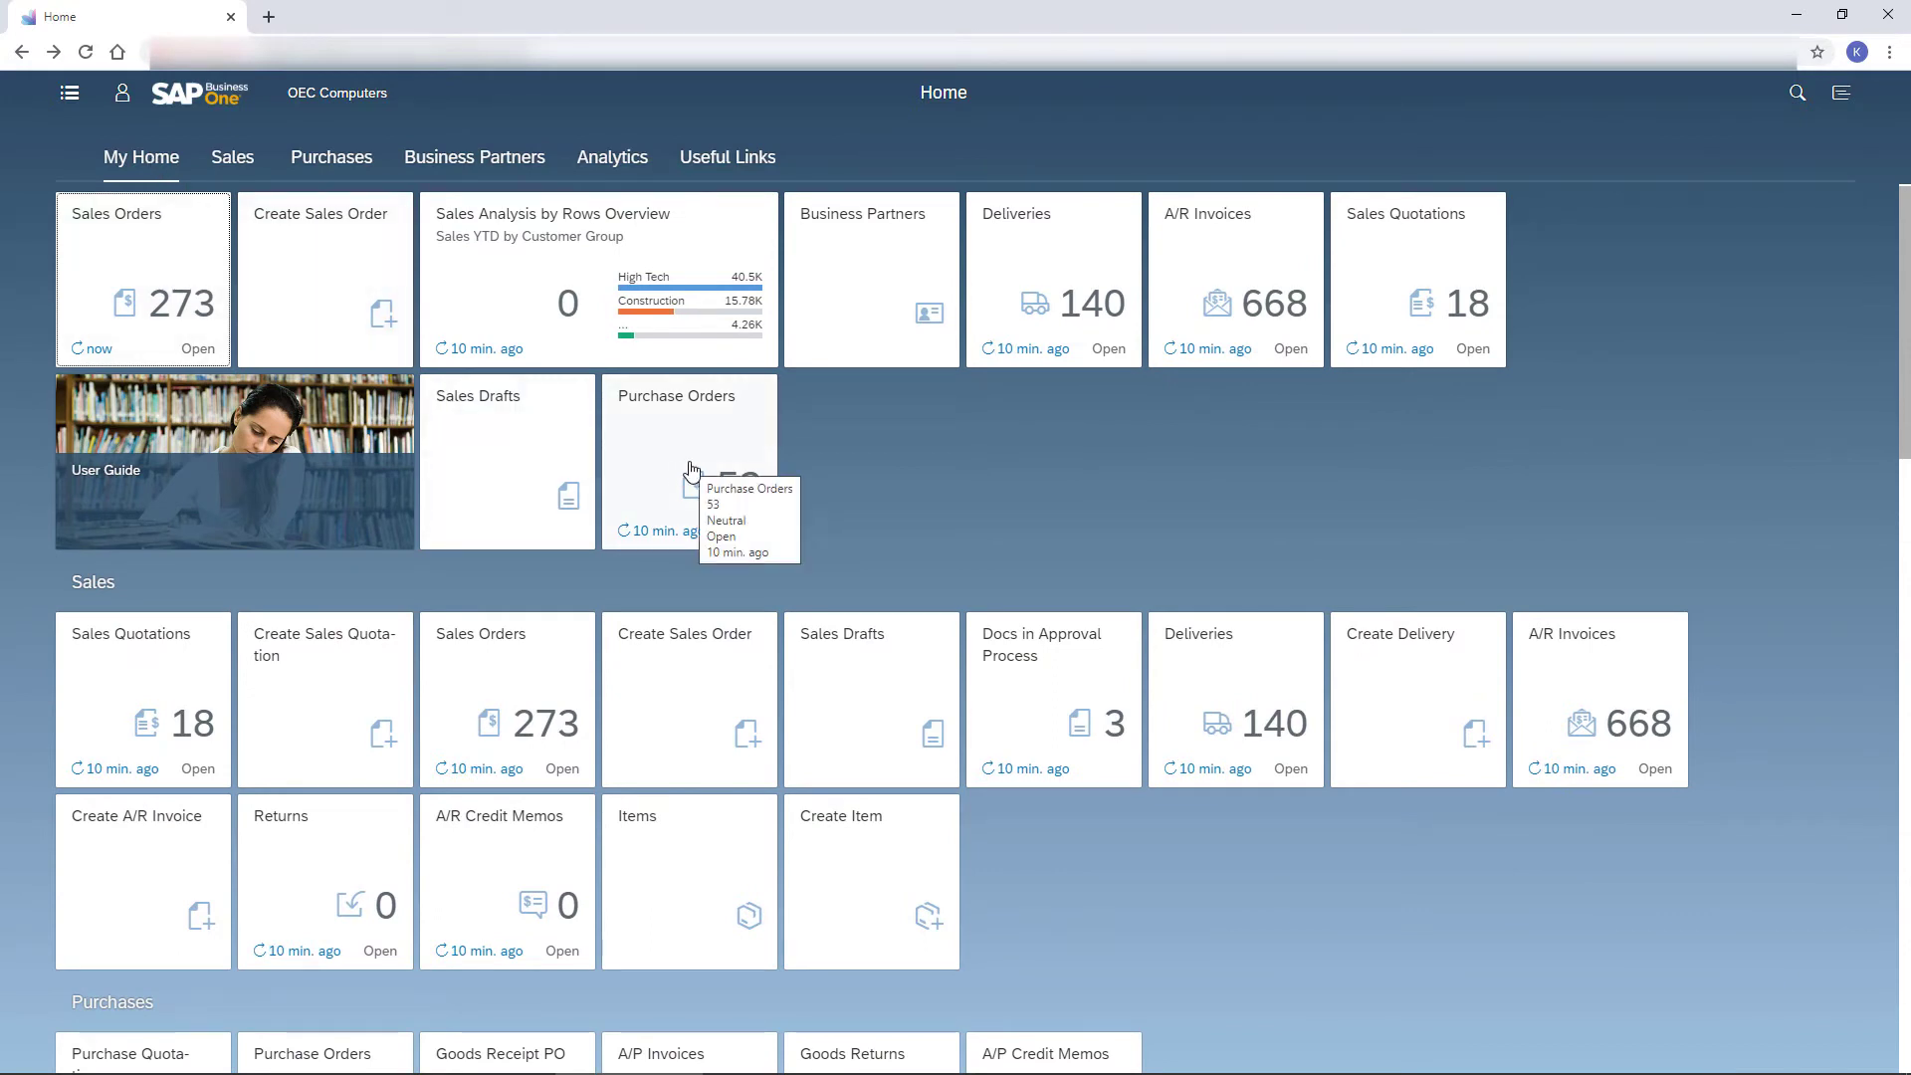
- Move Purchase Orders into the top row and Sales Analysis by Rows Overview to the second row's start
drag(692, 469, 486, 331)
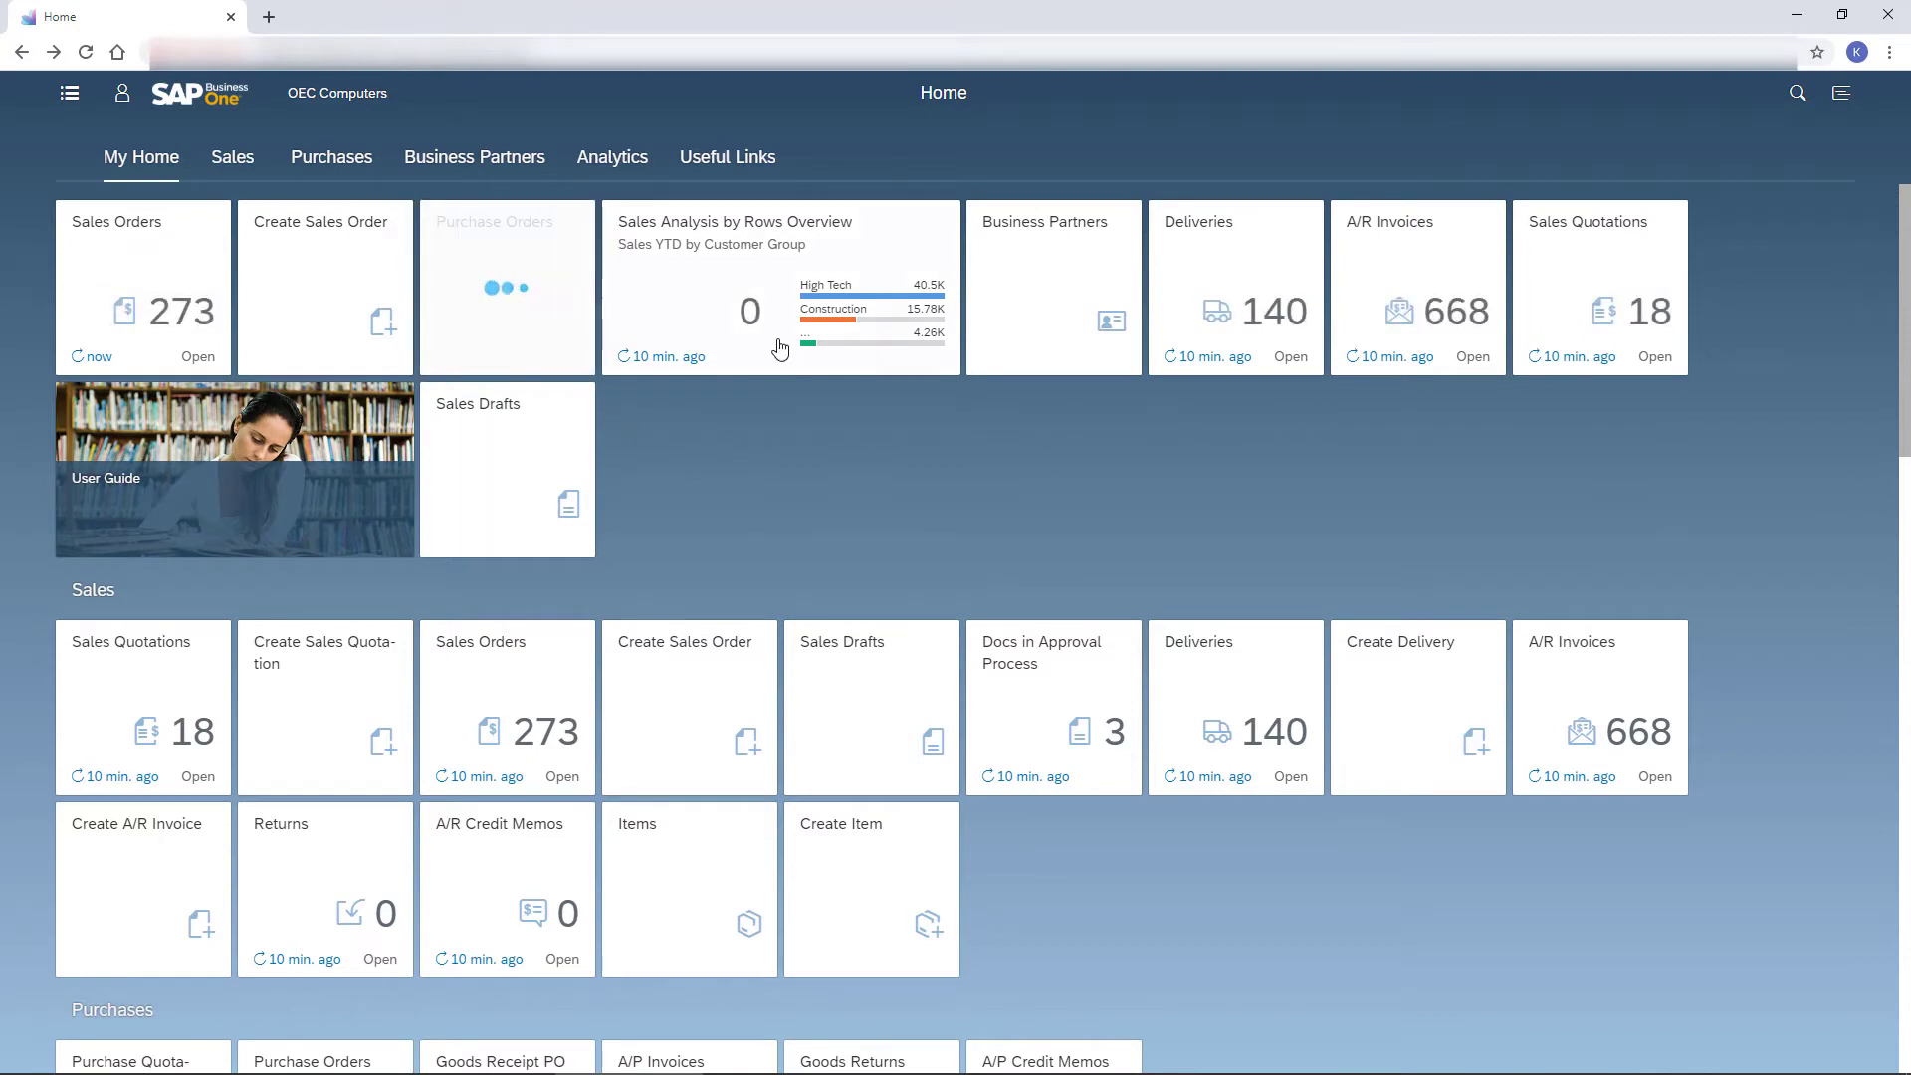
drag(766, 347, 199, 549)
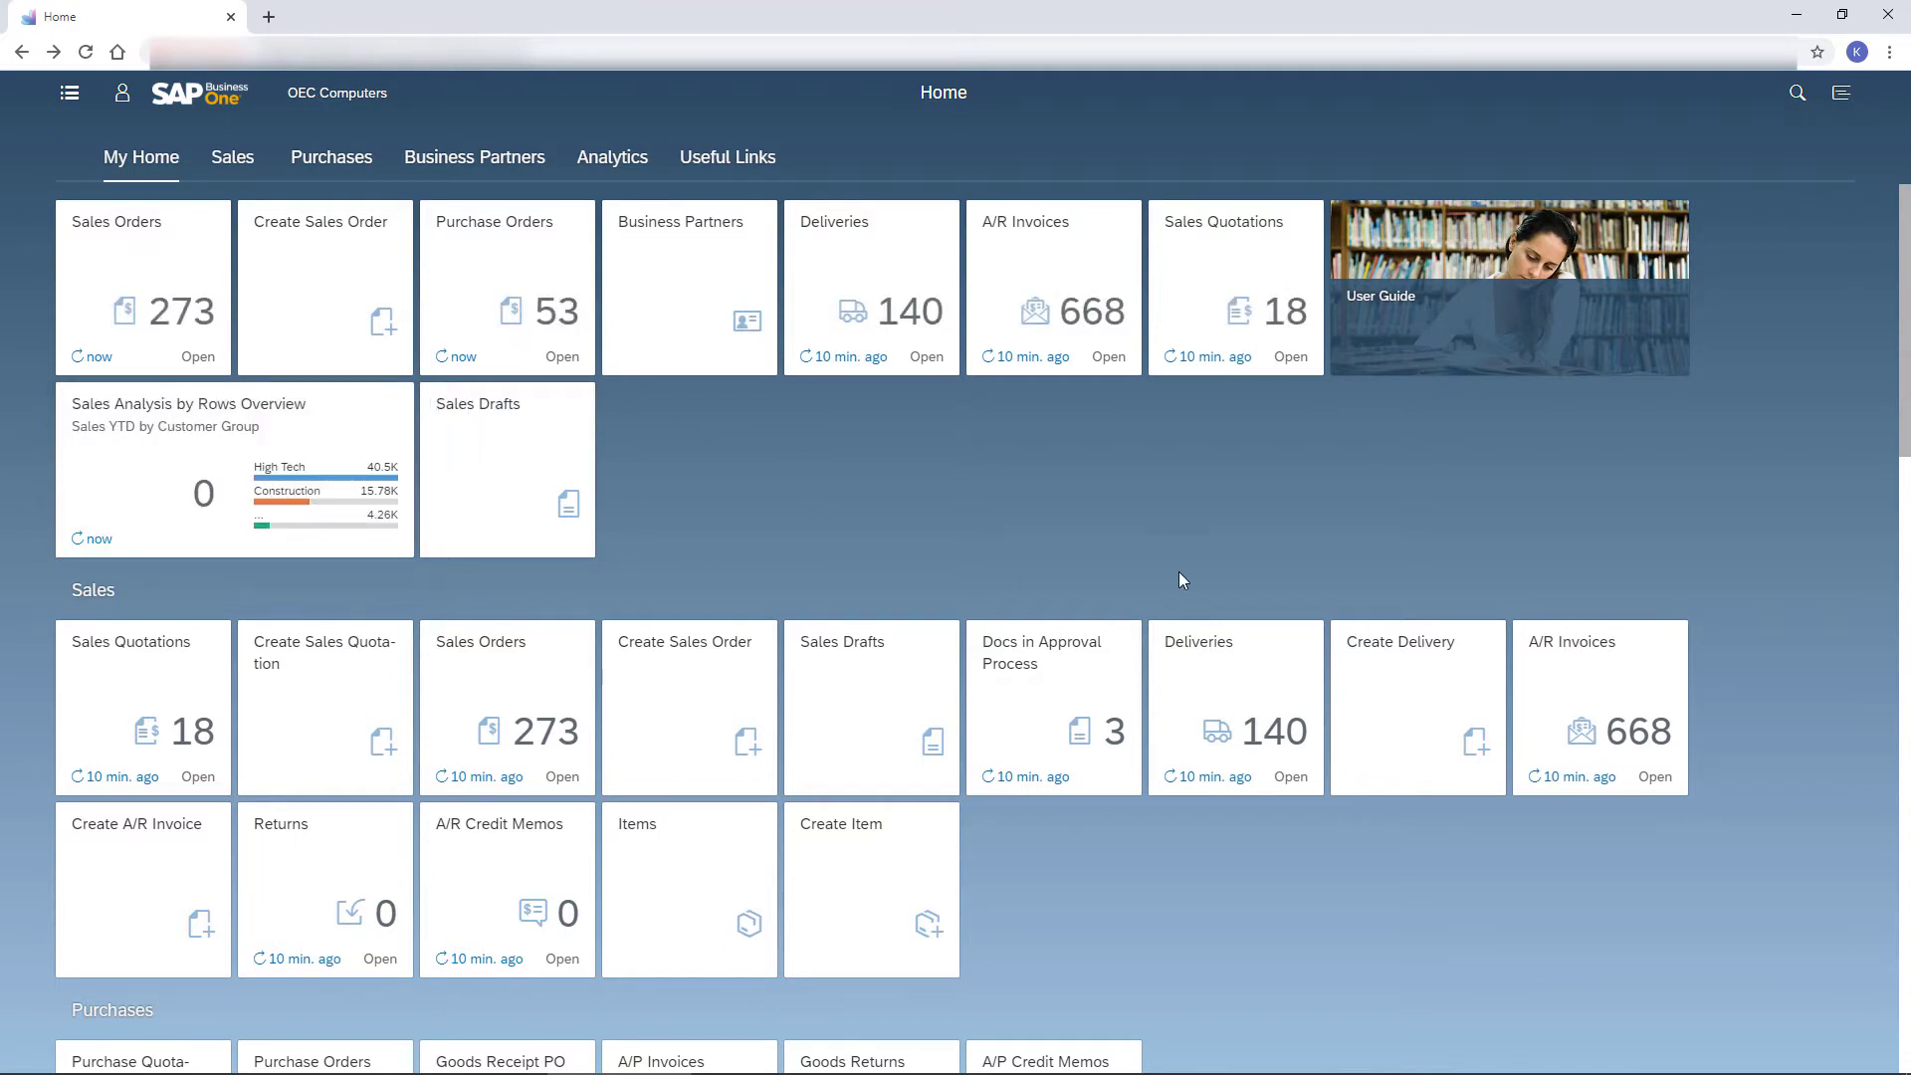
- Switch the home page into edit mode via Edit Home Page in the Me Area
click(123, 96)
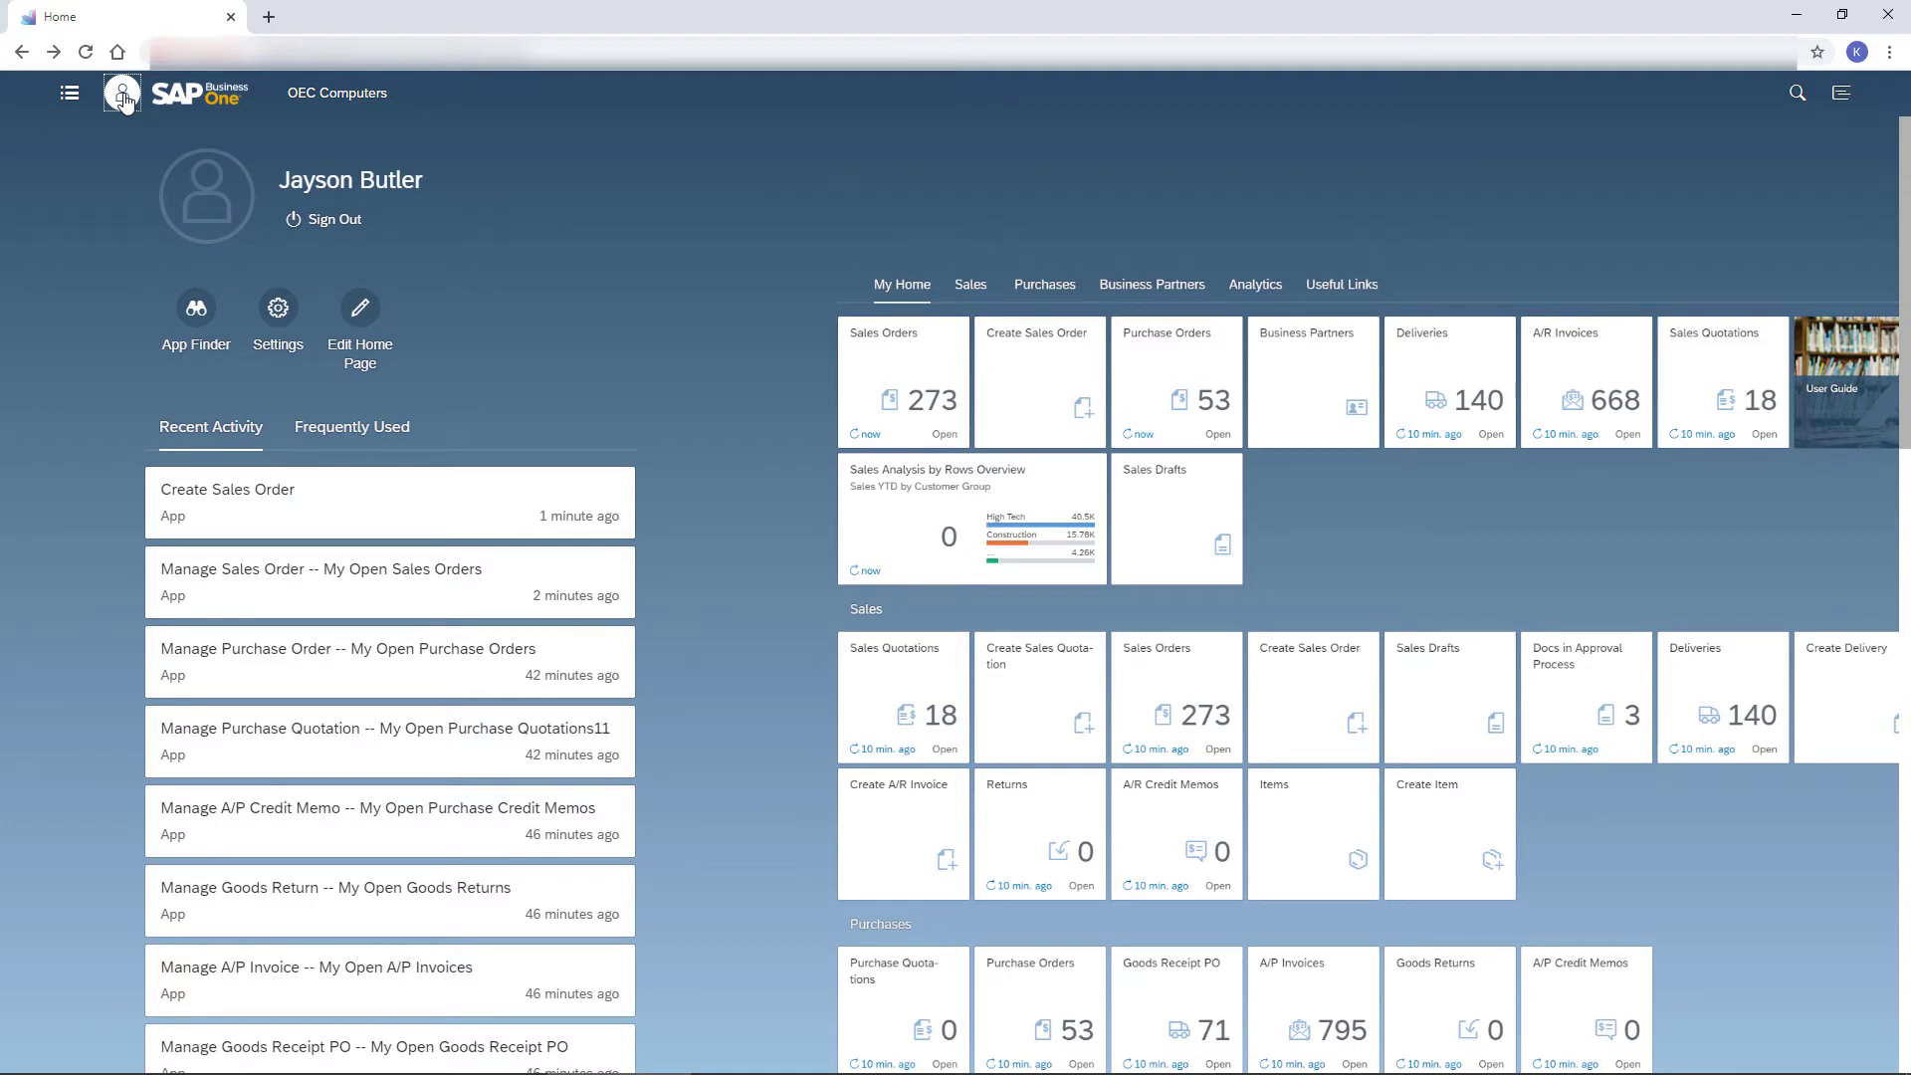
click(360, 308)
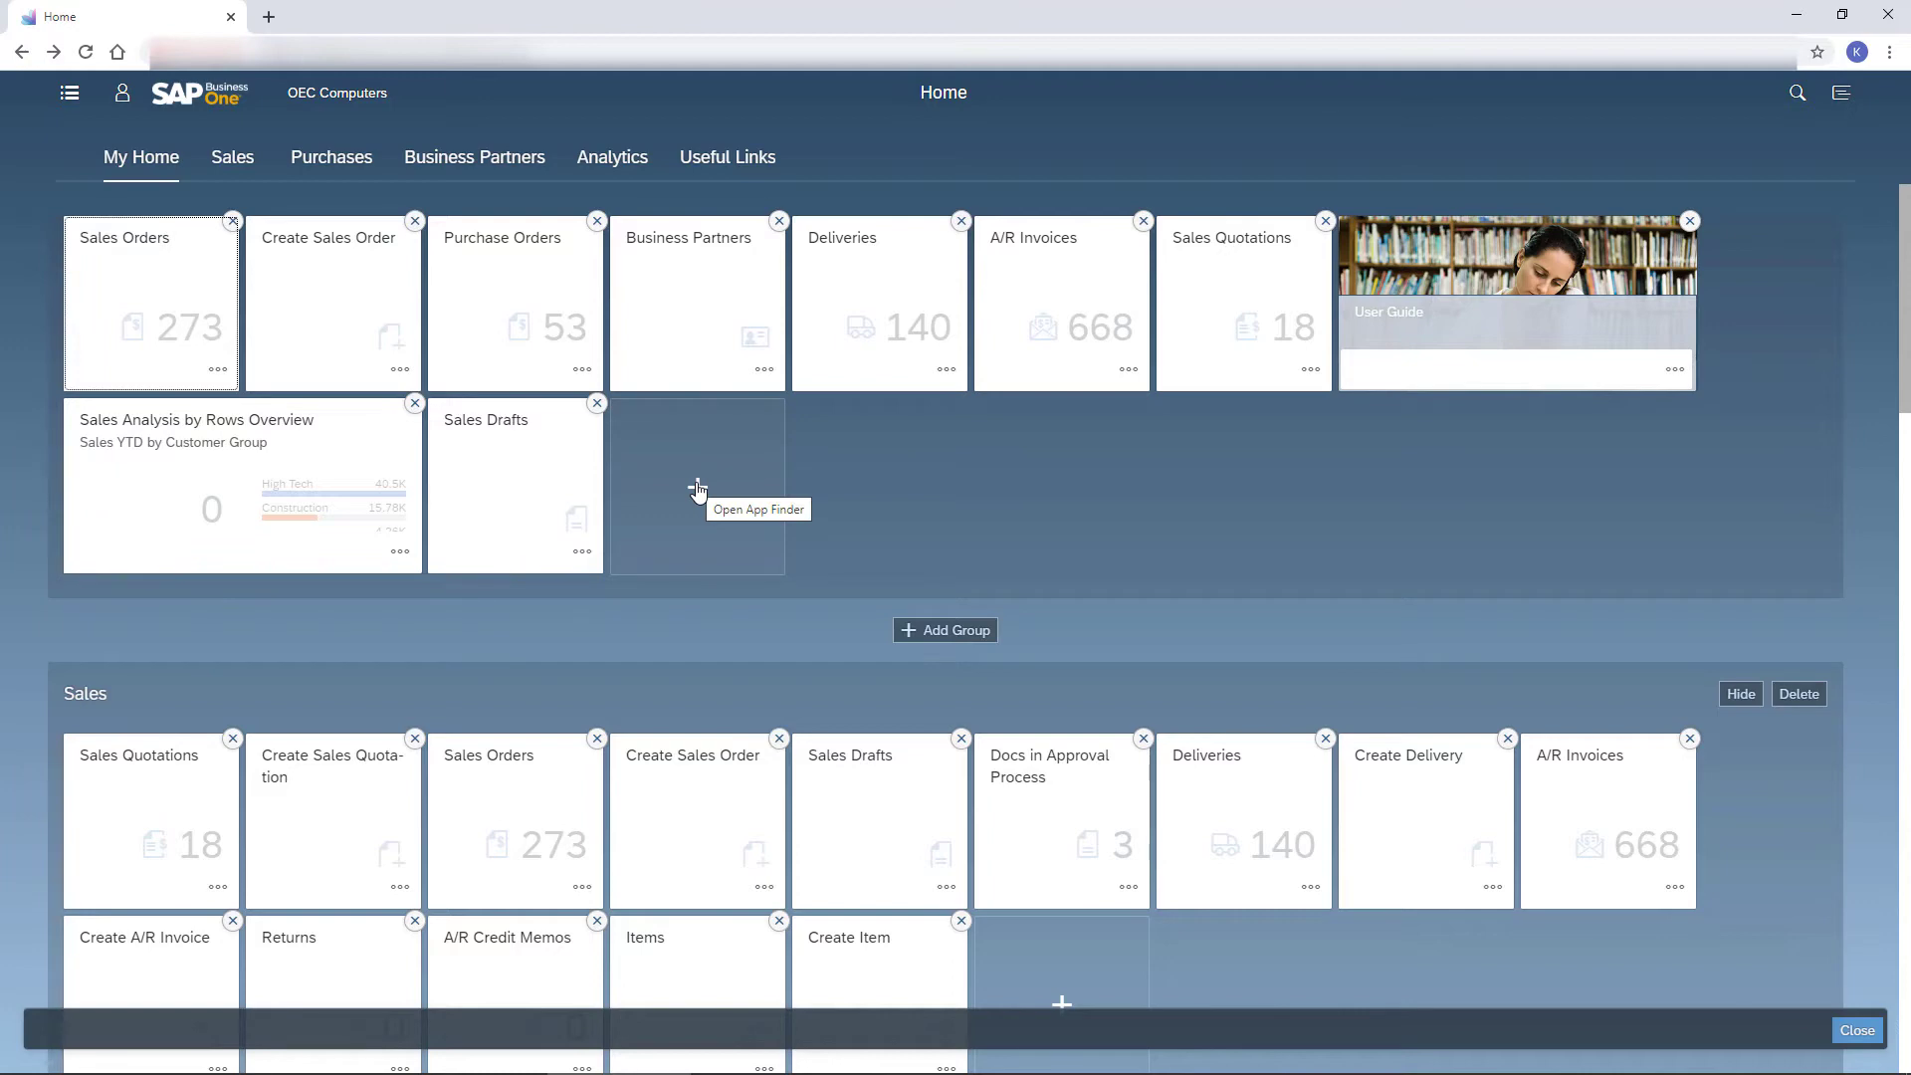
- Find 'activi' in App Finder, pin the Activities tile to My Home, and return Home
click(697, 489)
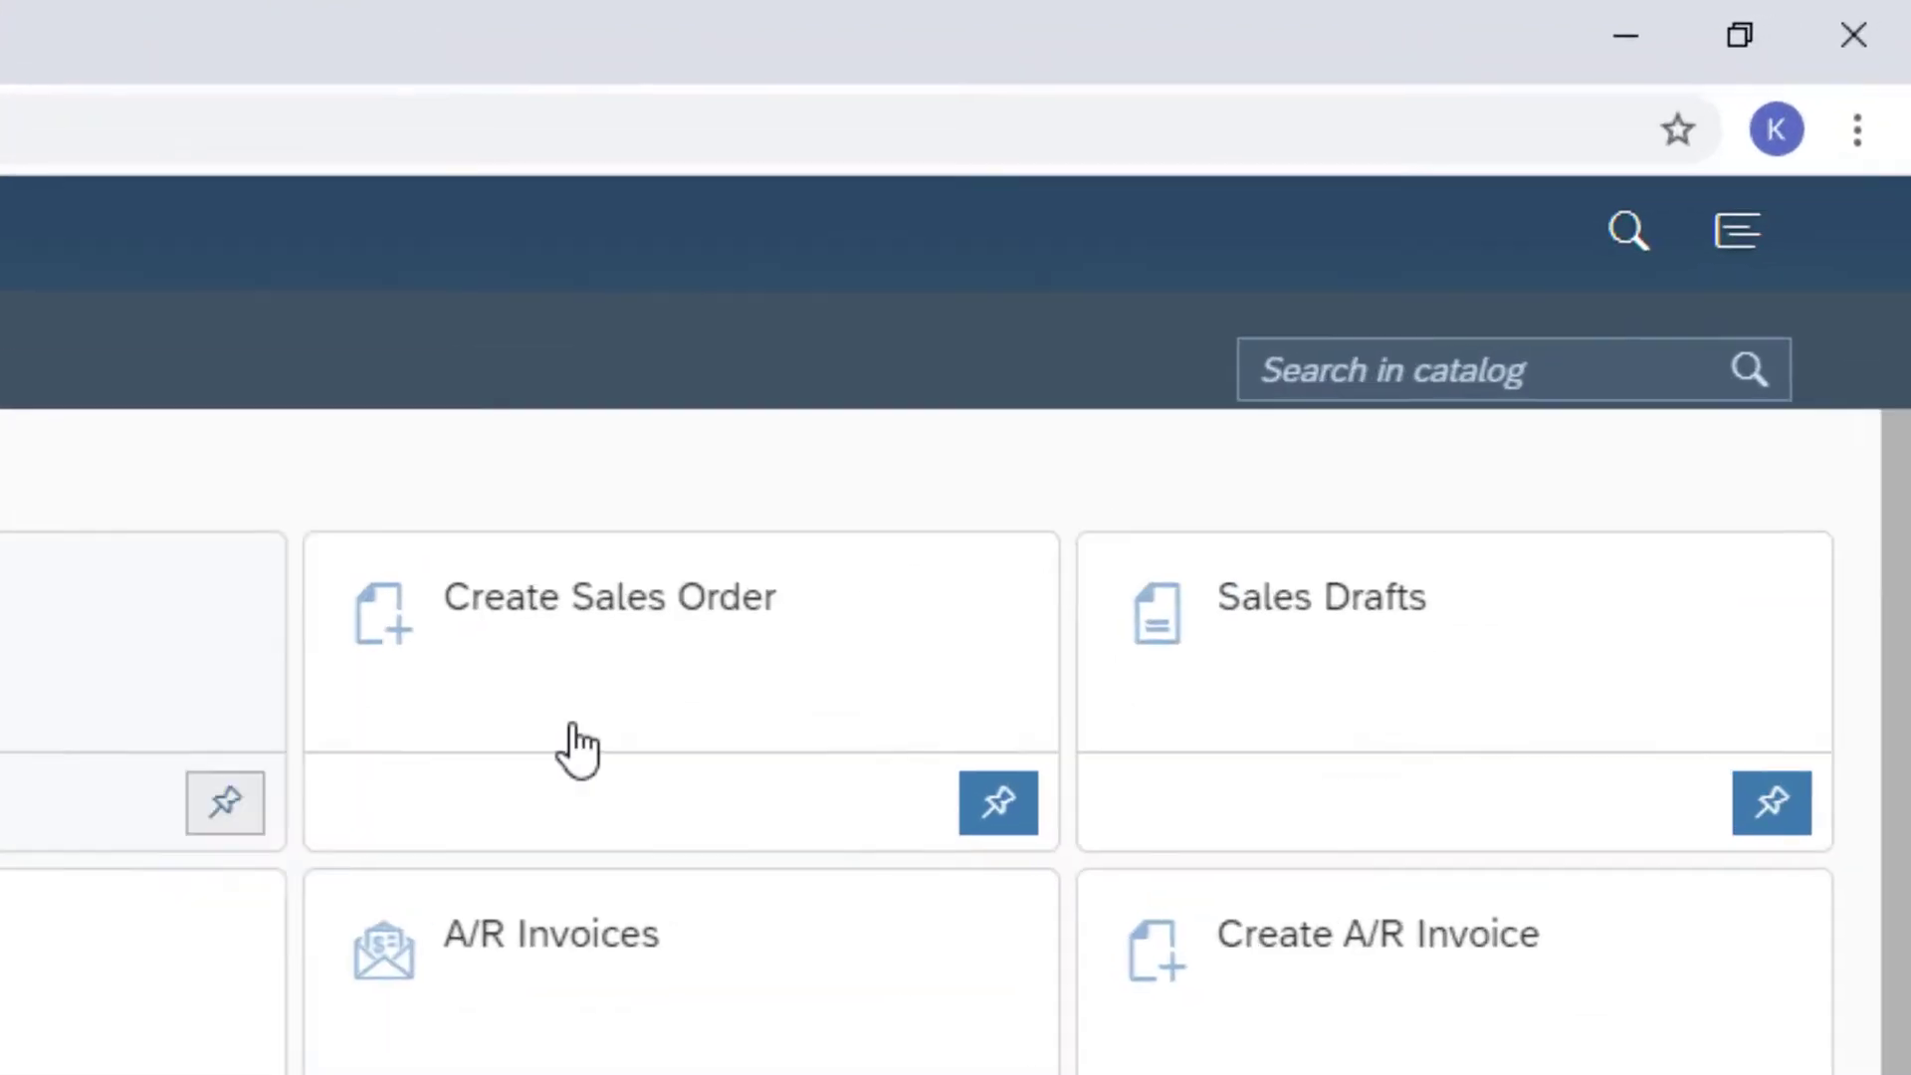
click(1724, 149)
text(activ)
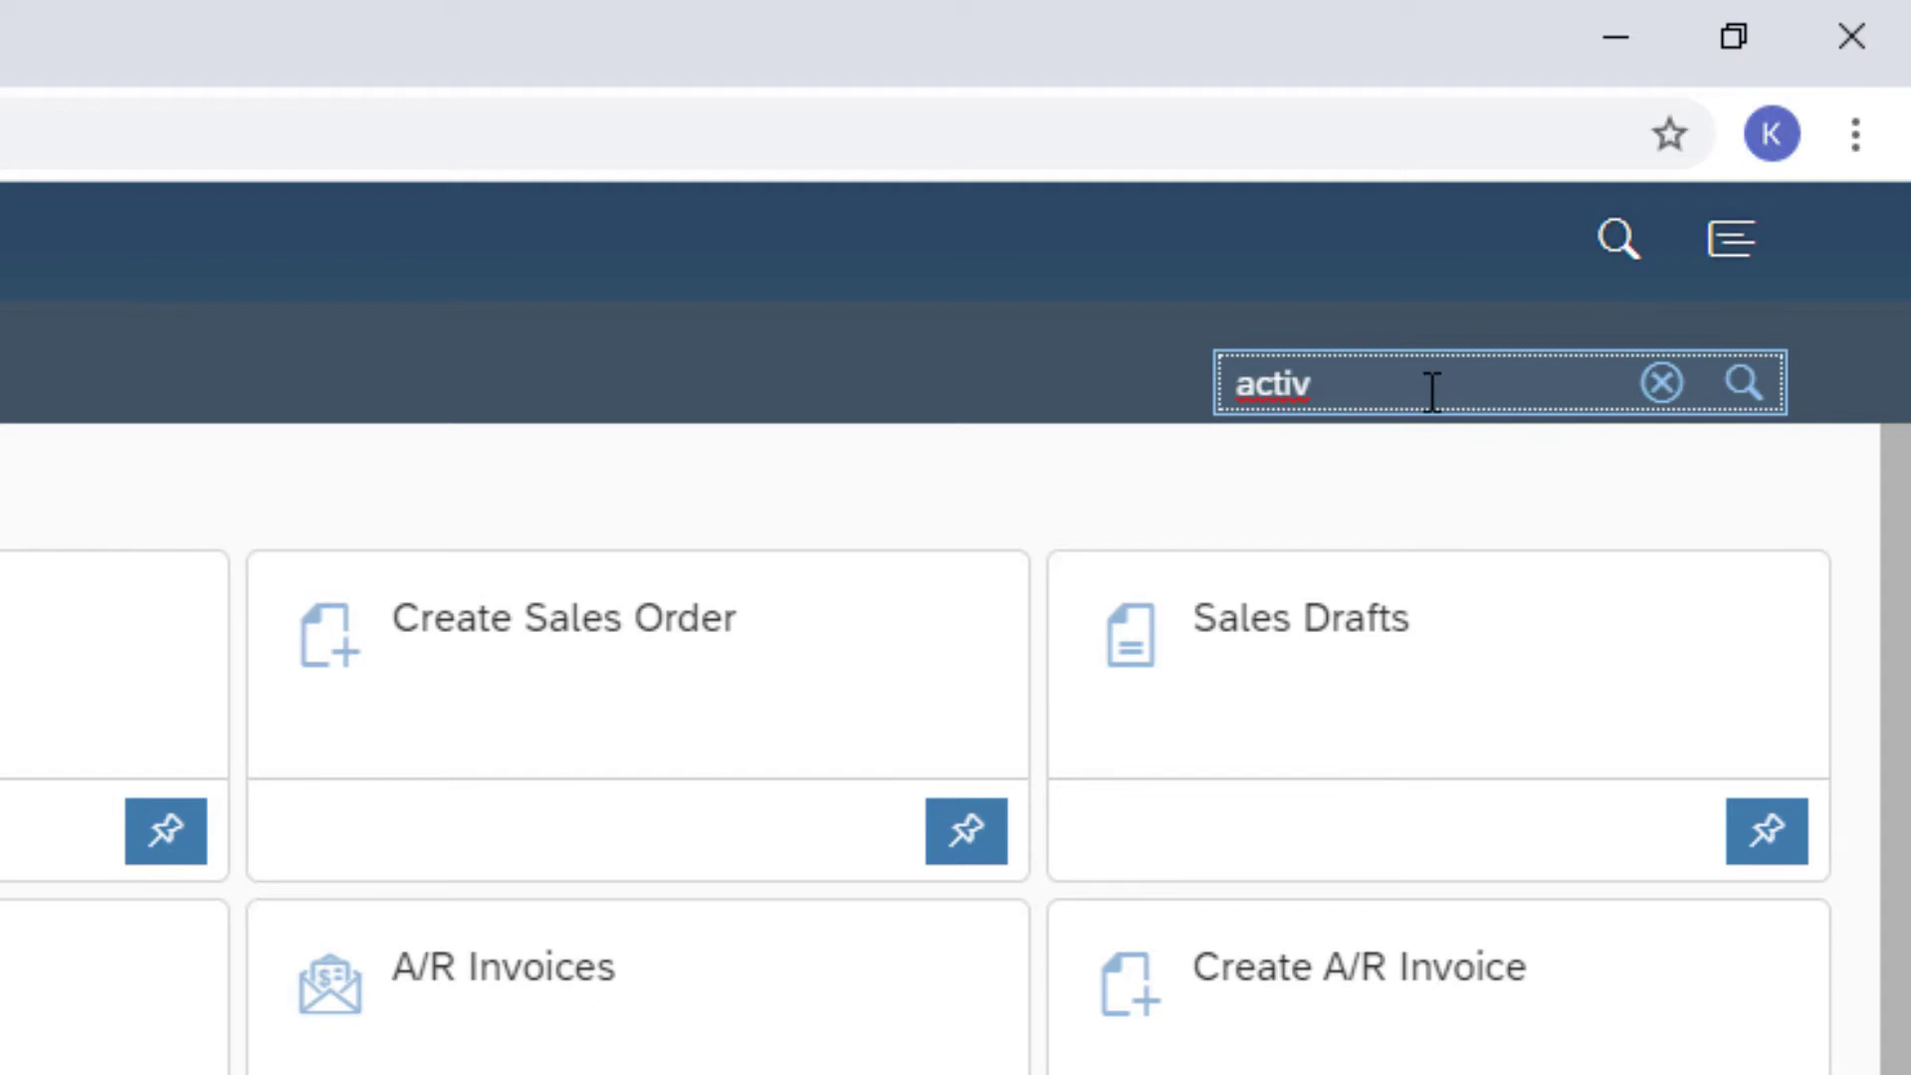
text(i)
click(1743, 390)
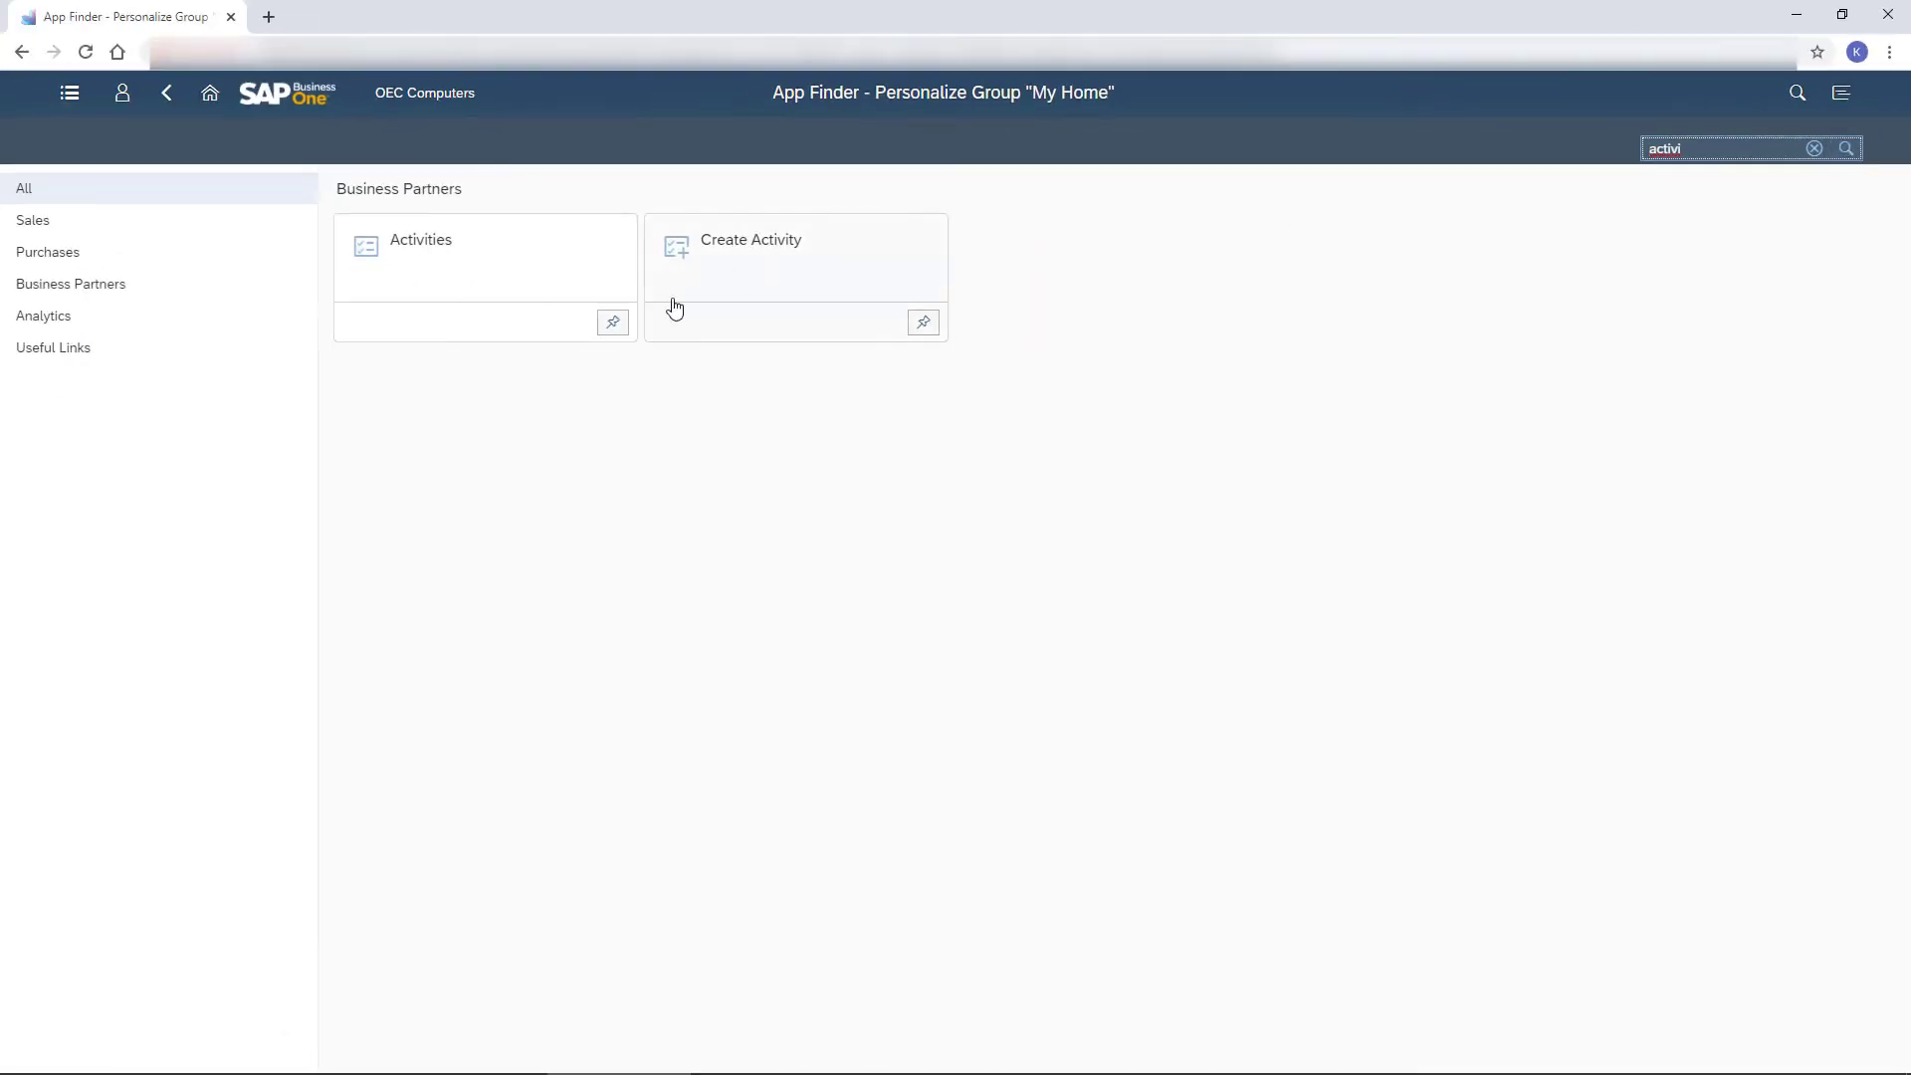
click(613, 323)
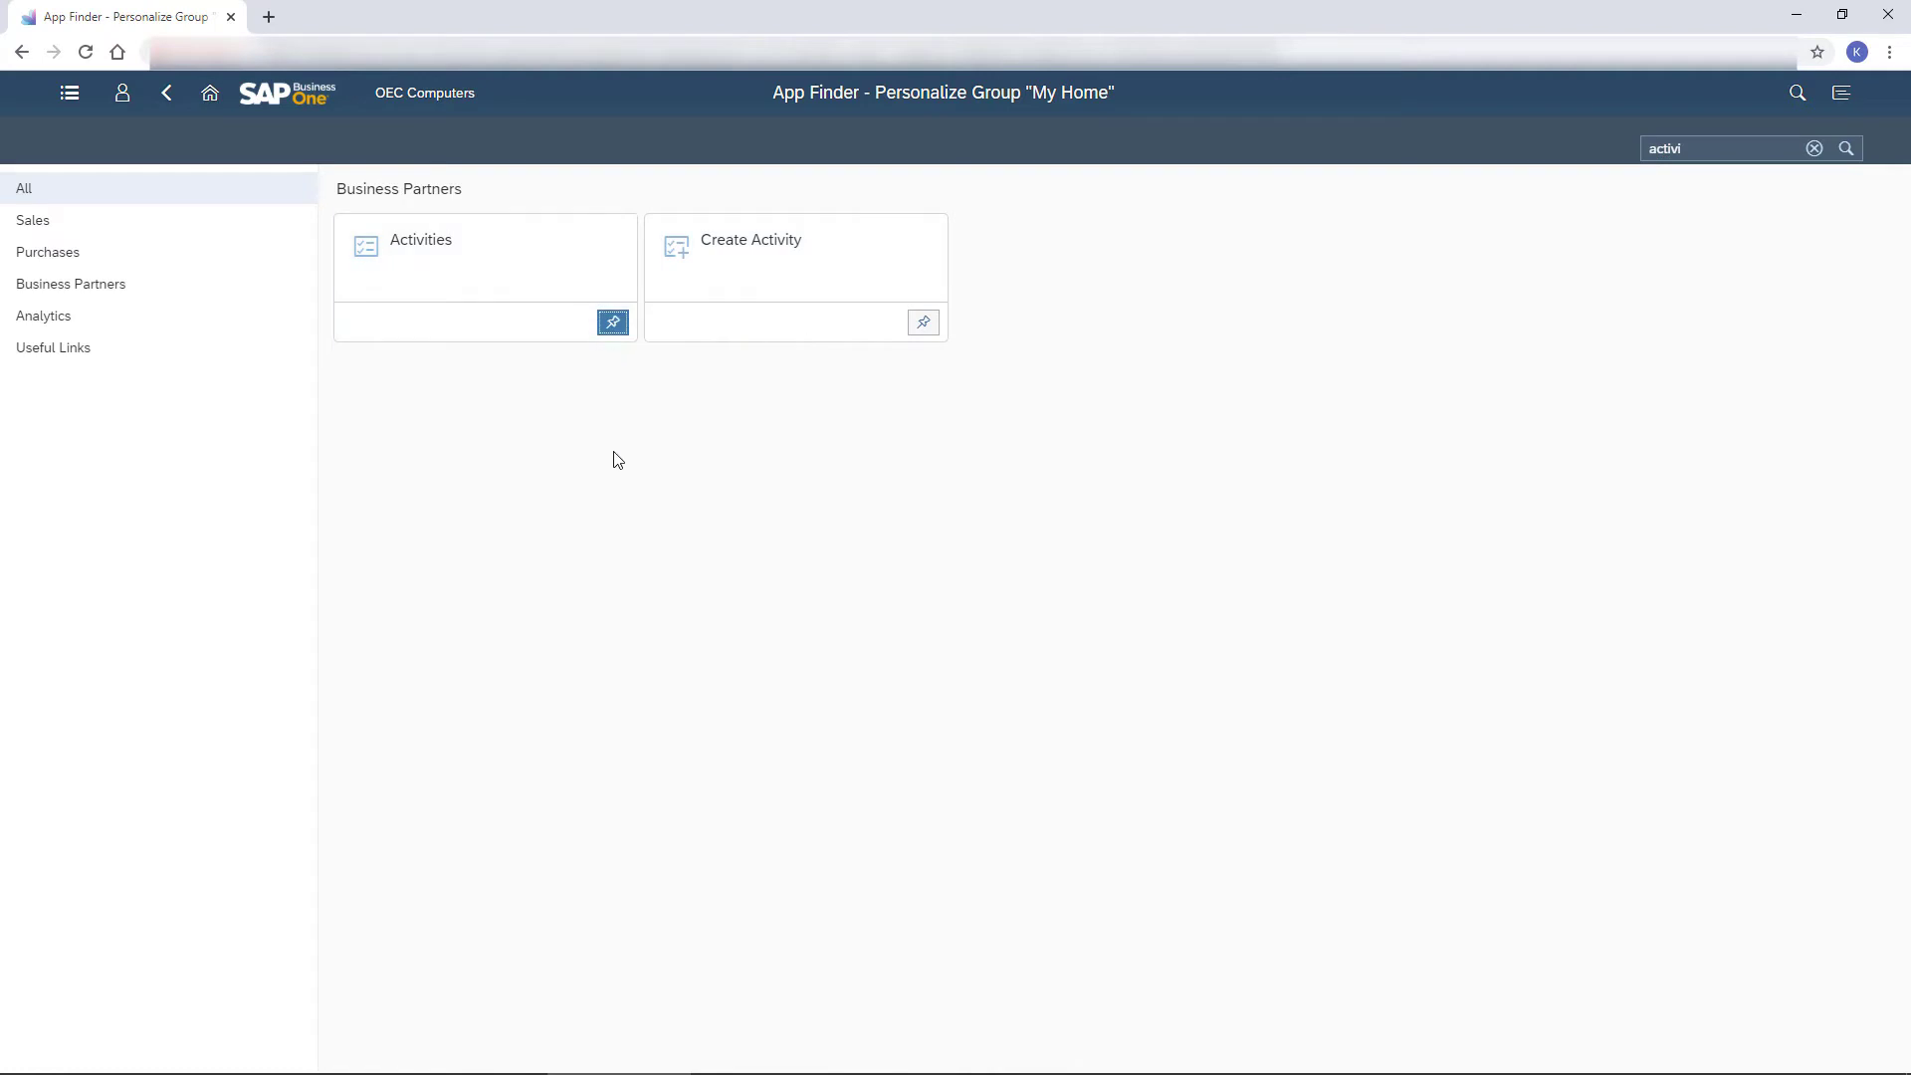
click(165, 95)
click(165, 95)
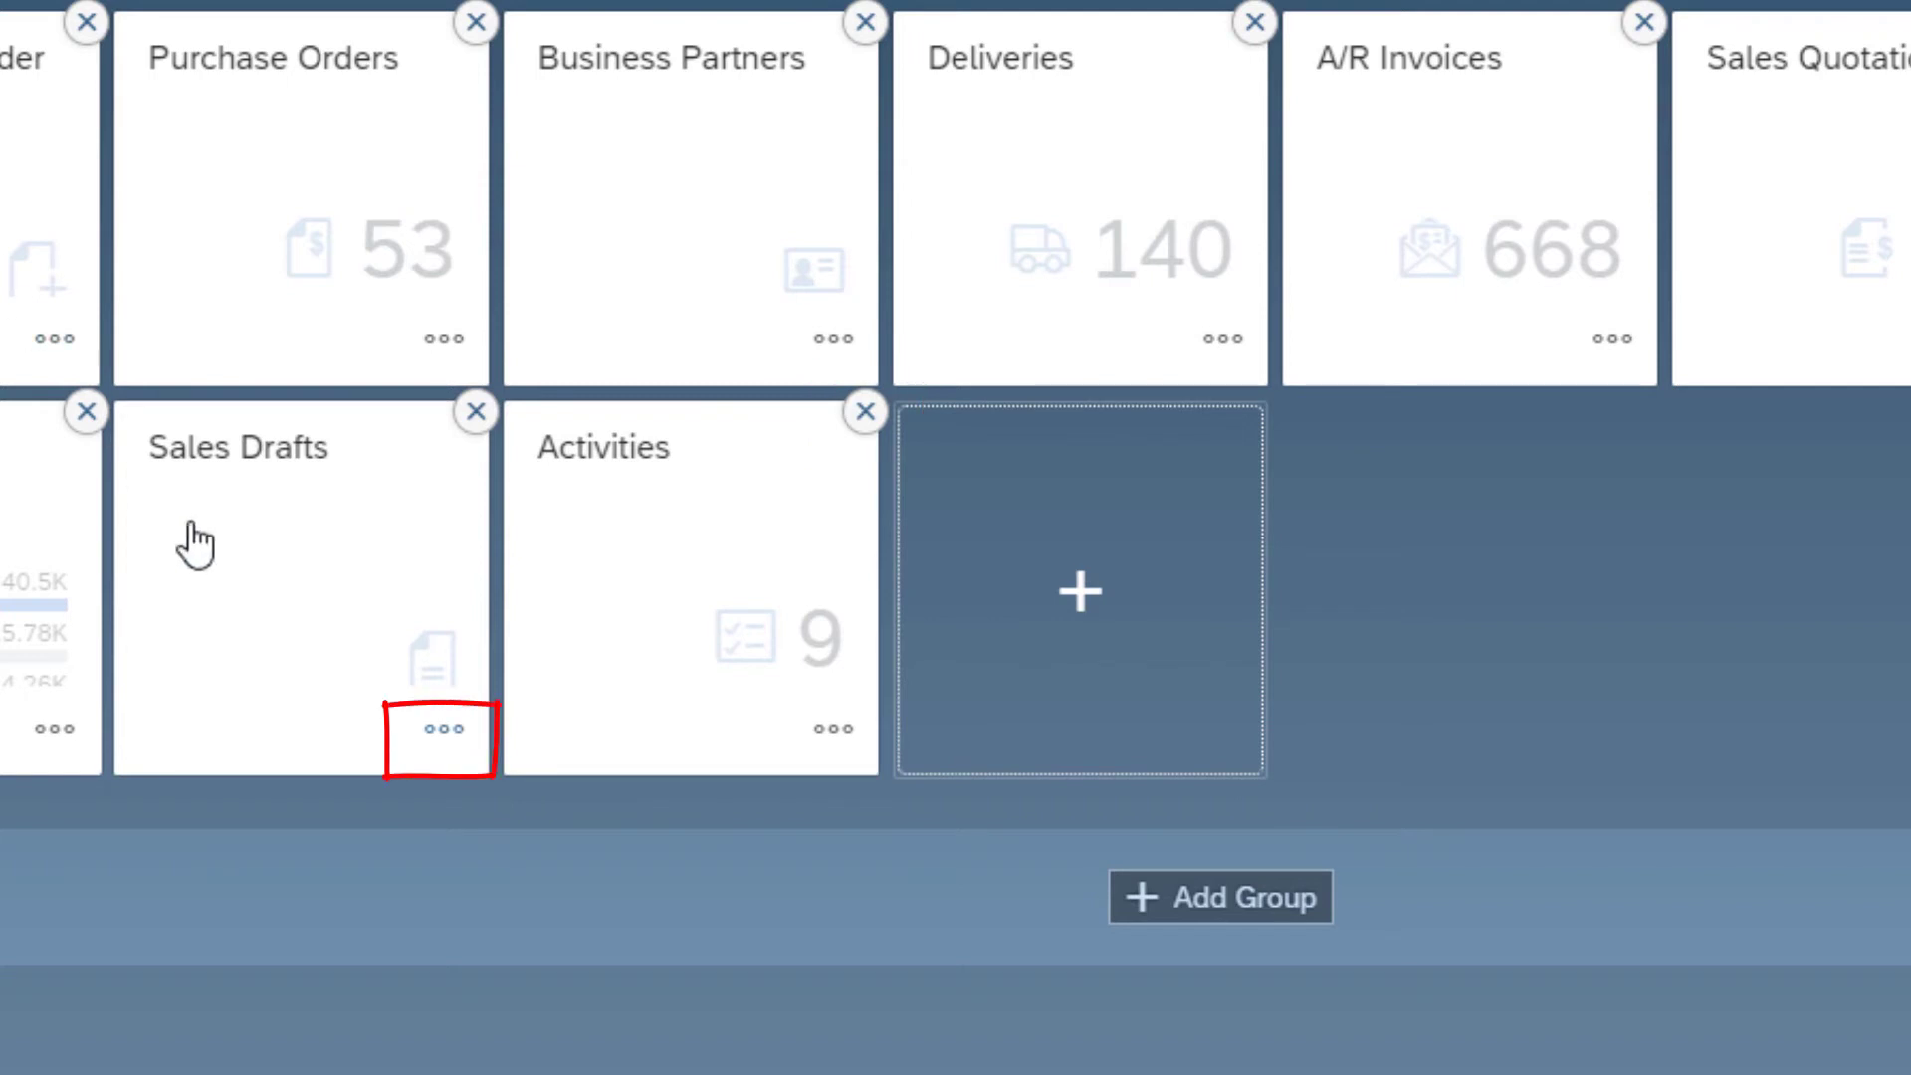
- Check the Sales Drafts tile options, then close edit mode to save the layout with Activities
click(451, 731)
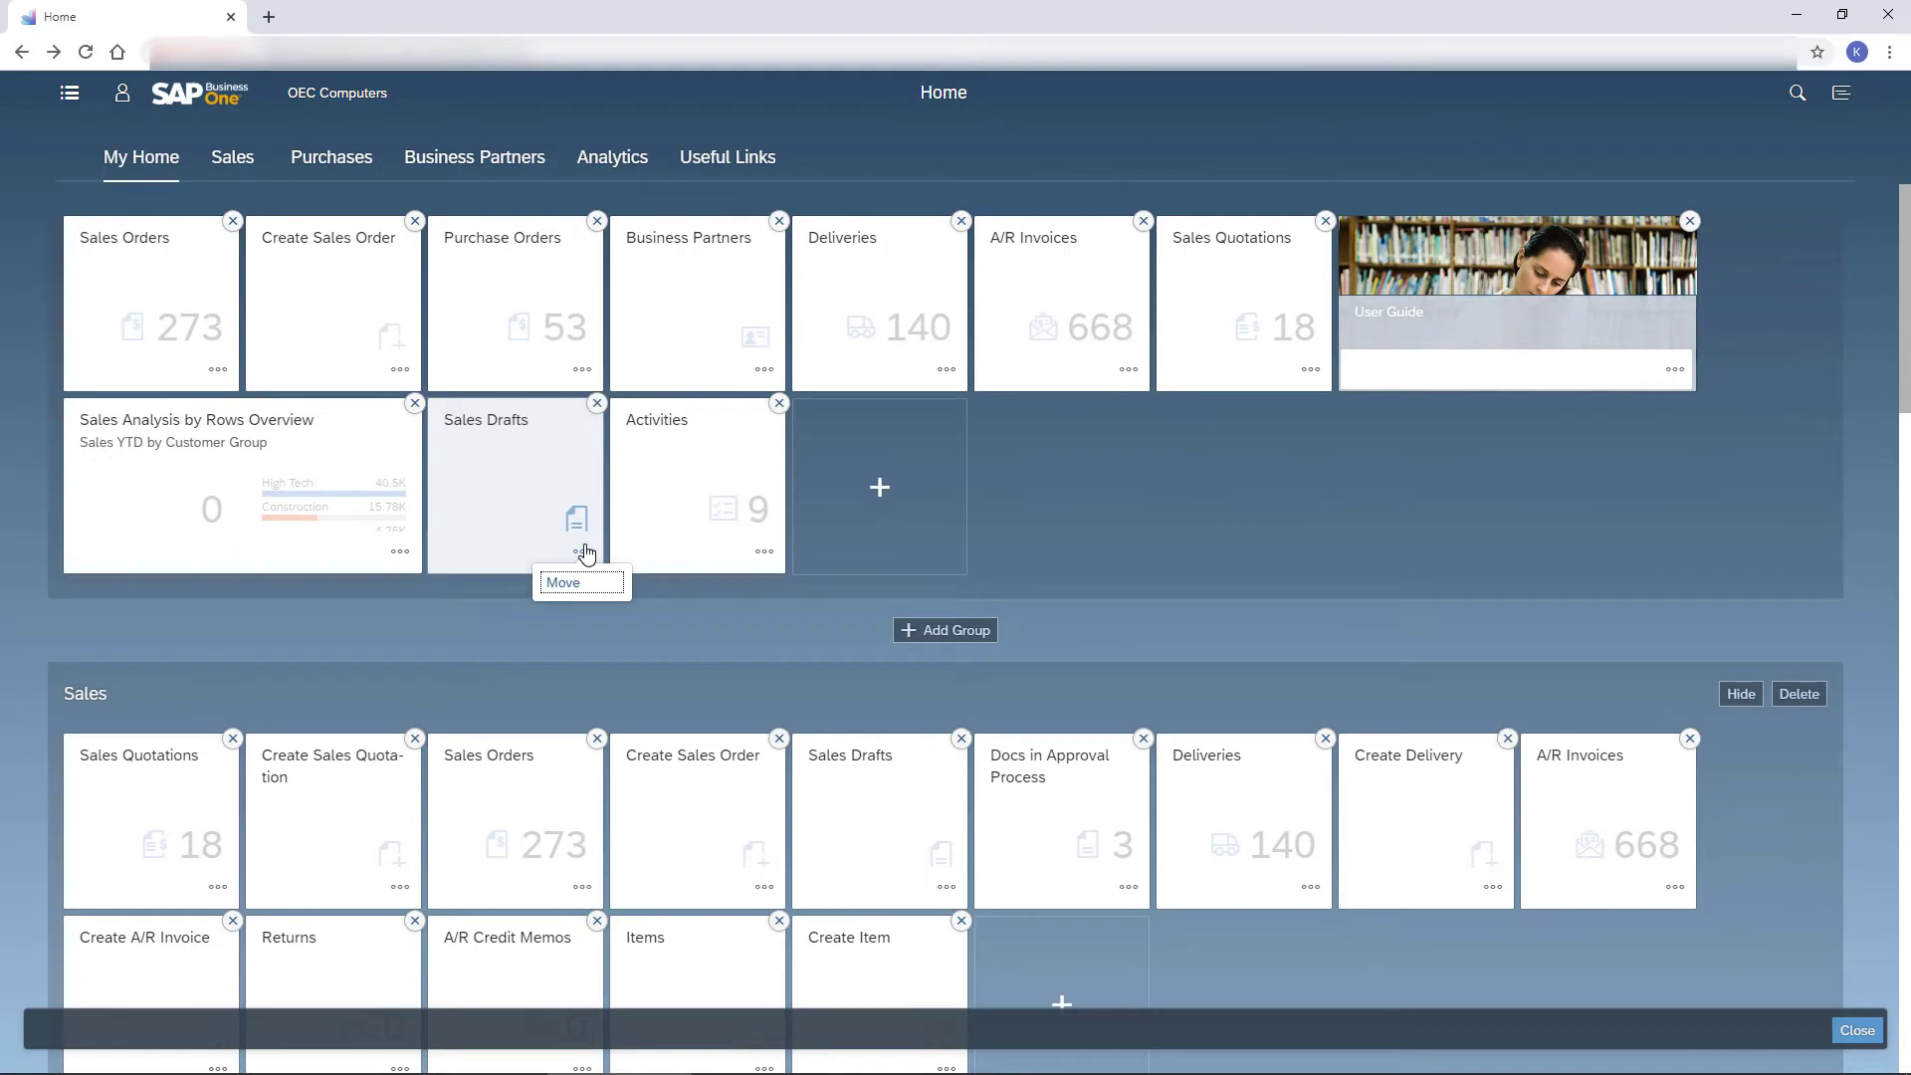
click(1859, 1040)
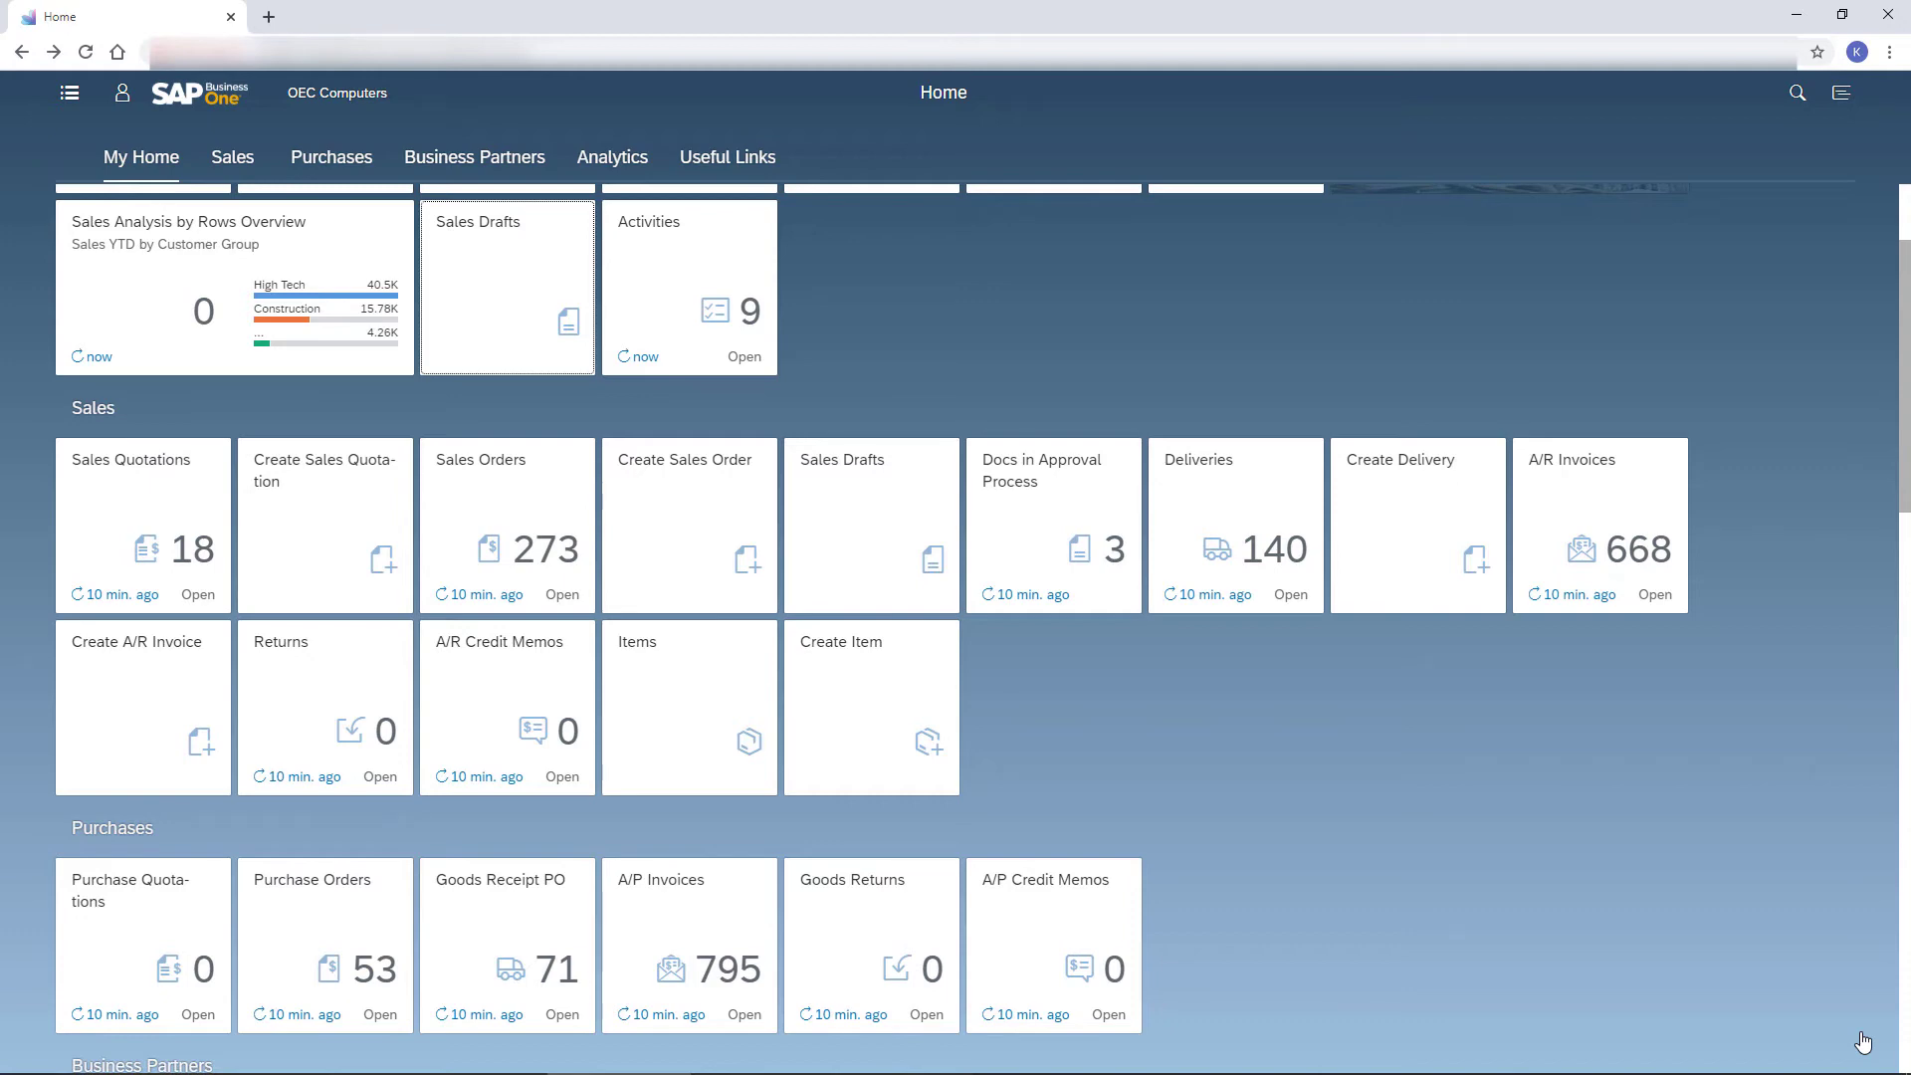
click(87, 98)
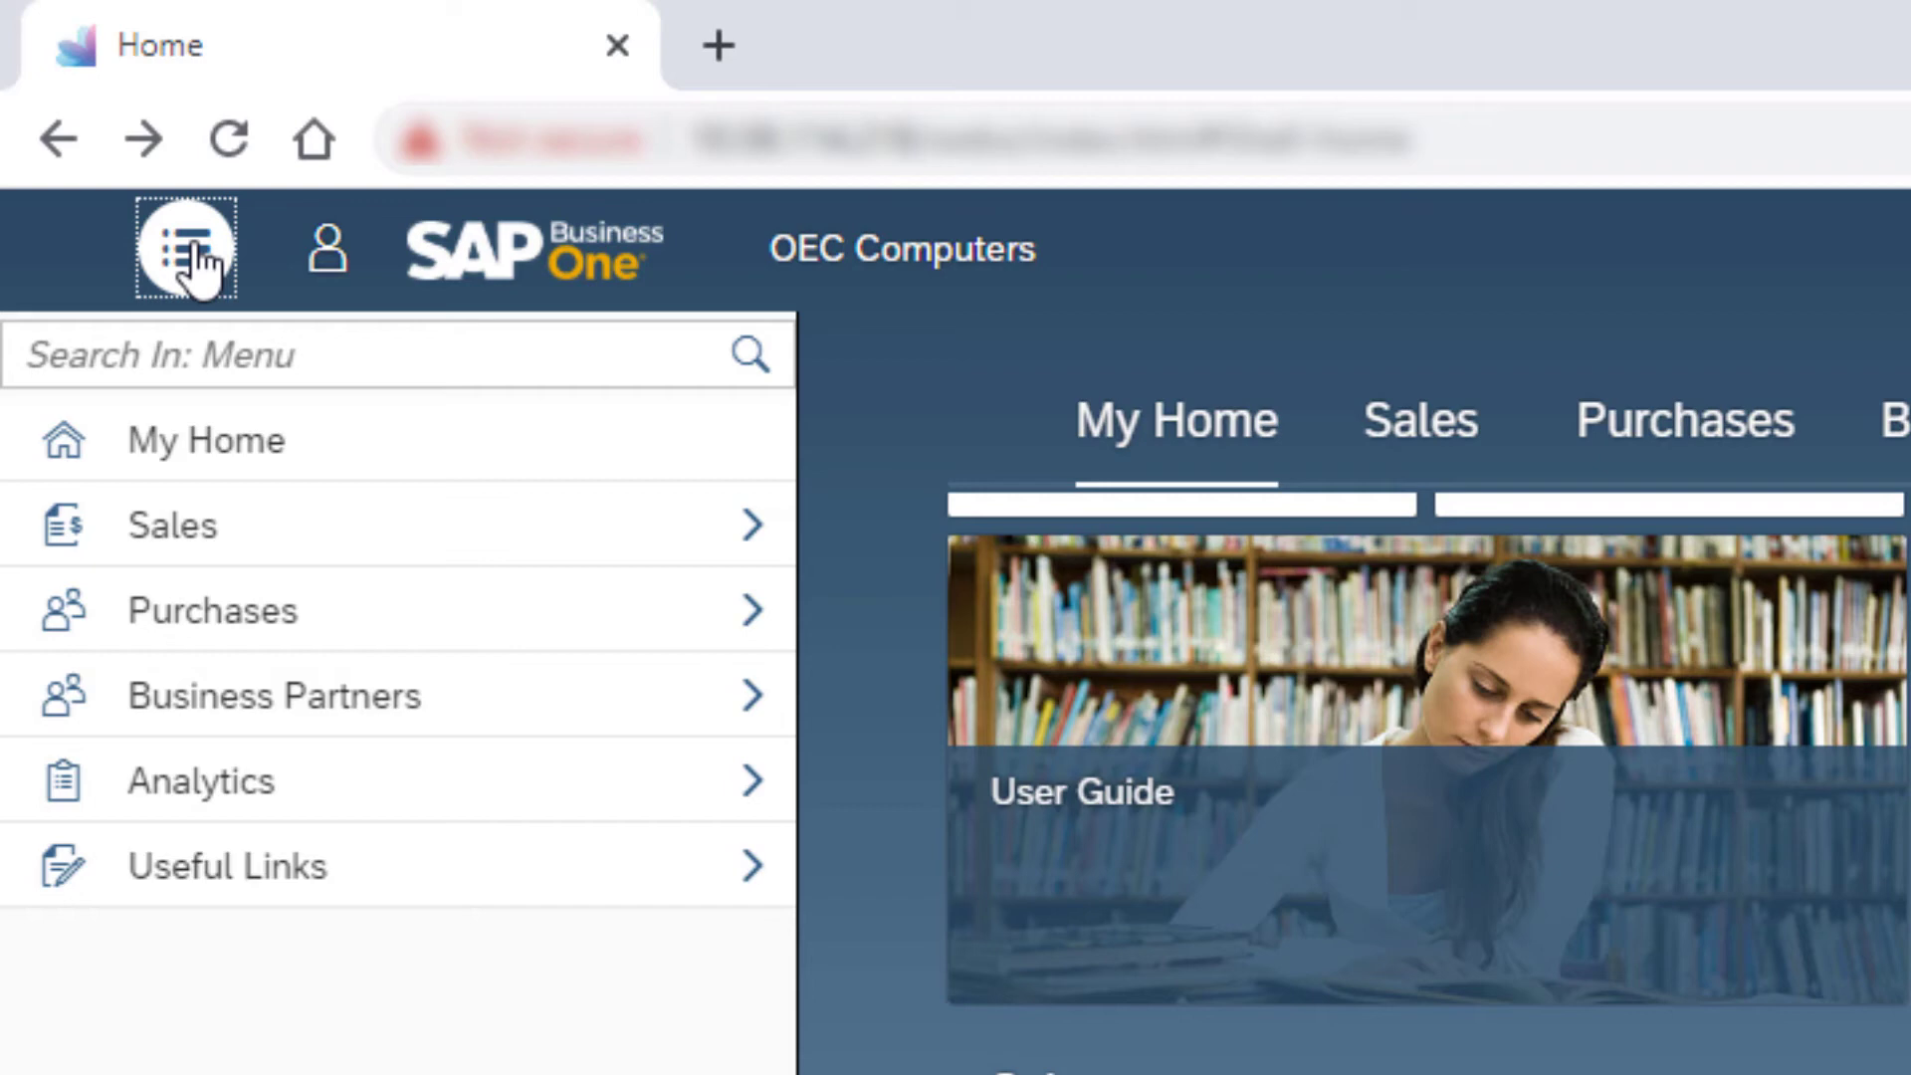
click(221, 339)
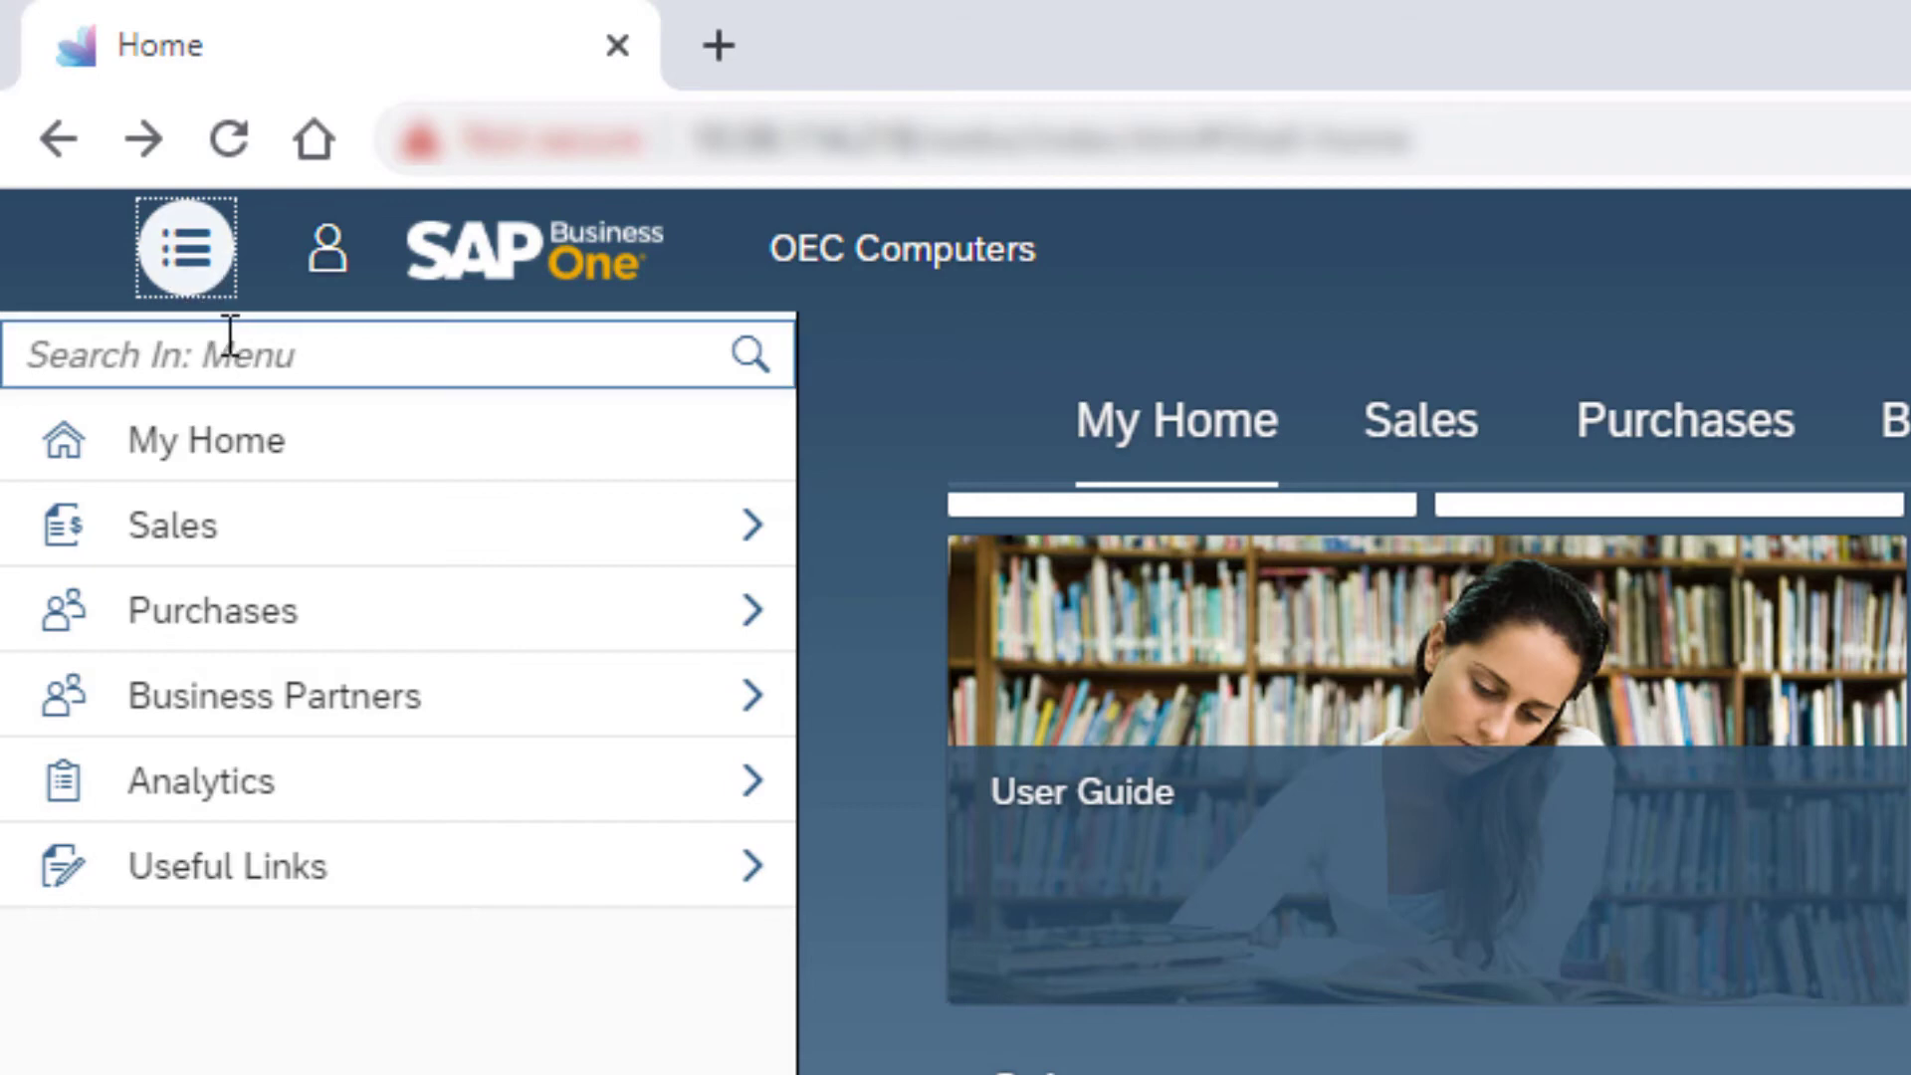
text(dra)
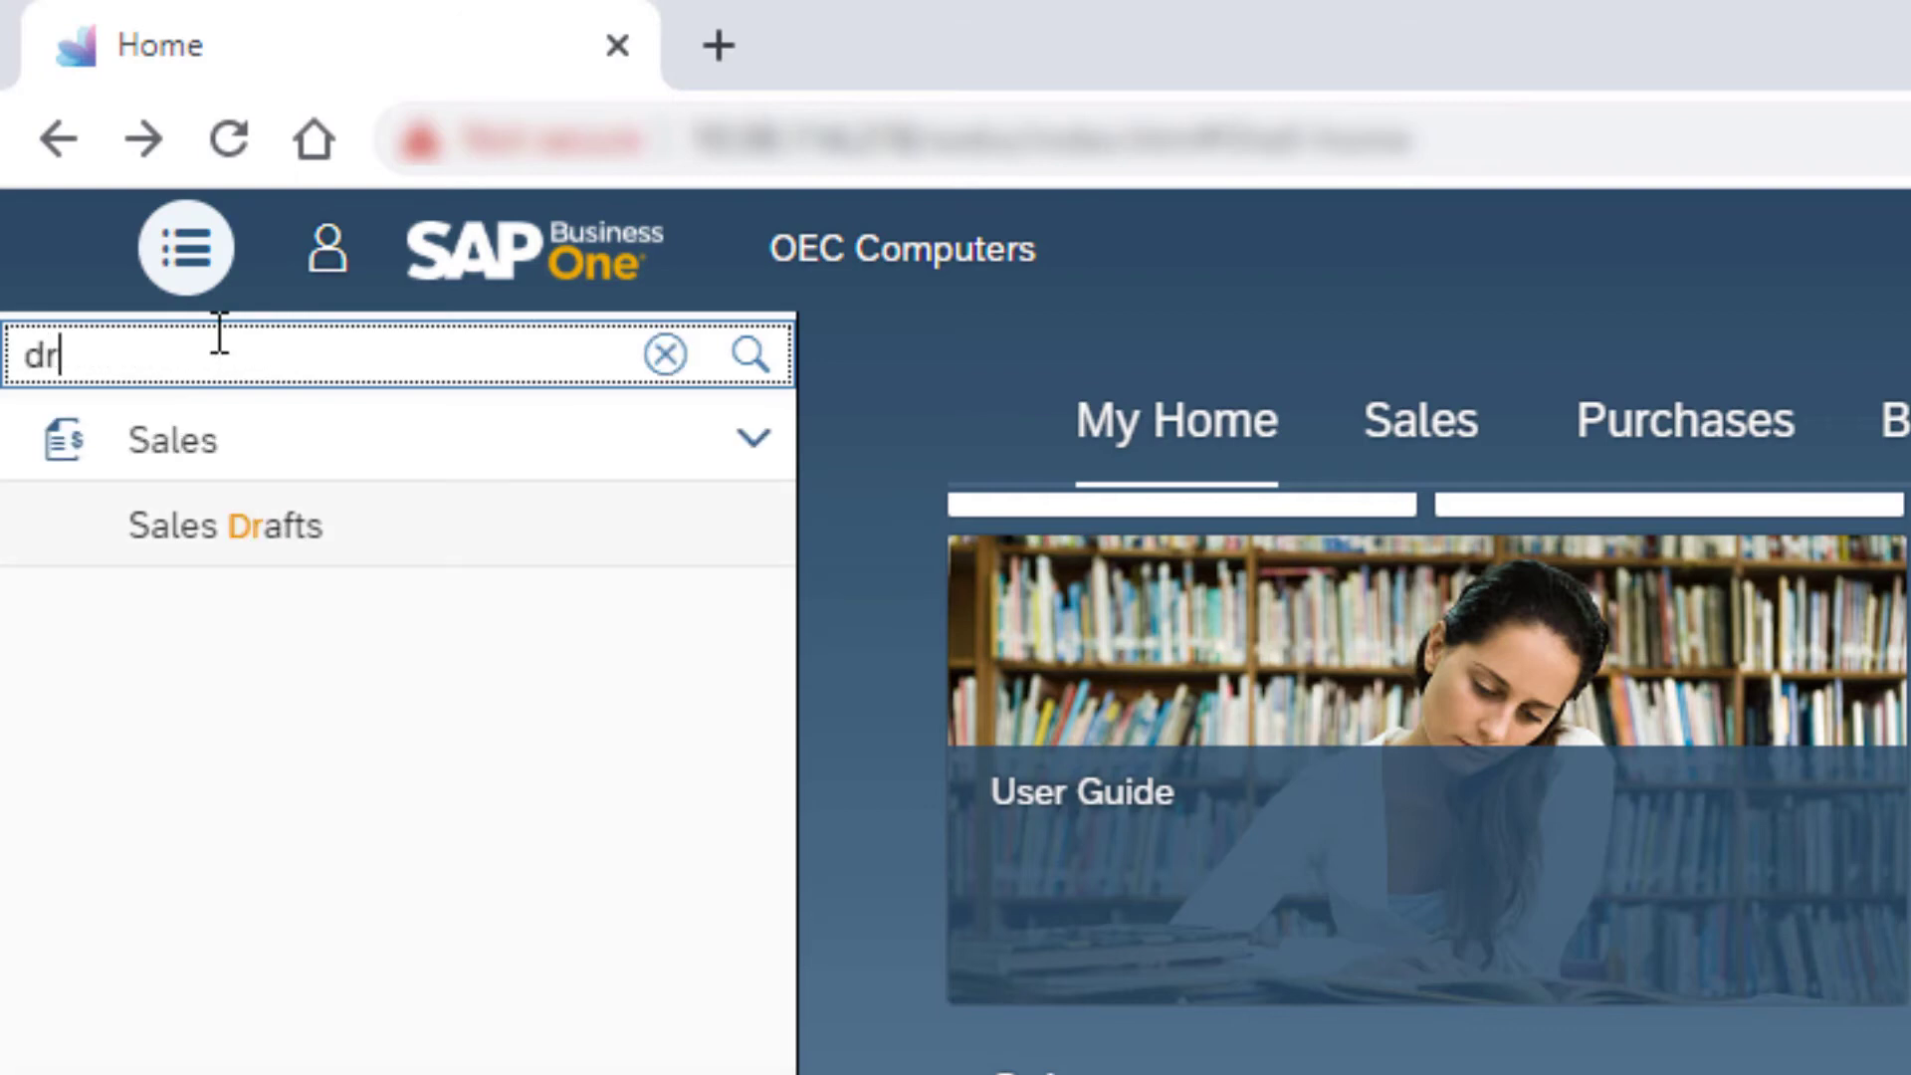
text(ft)
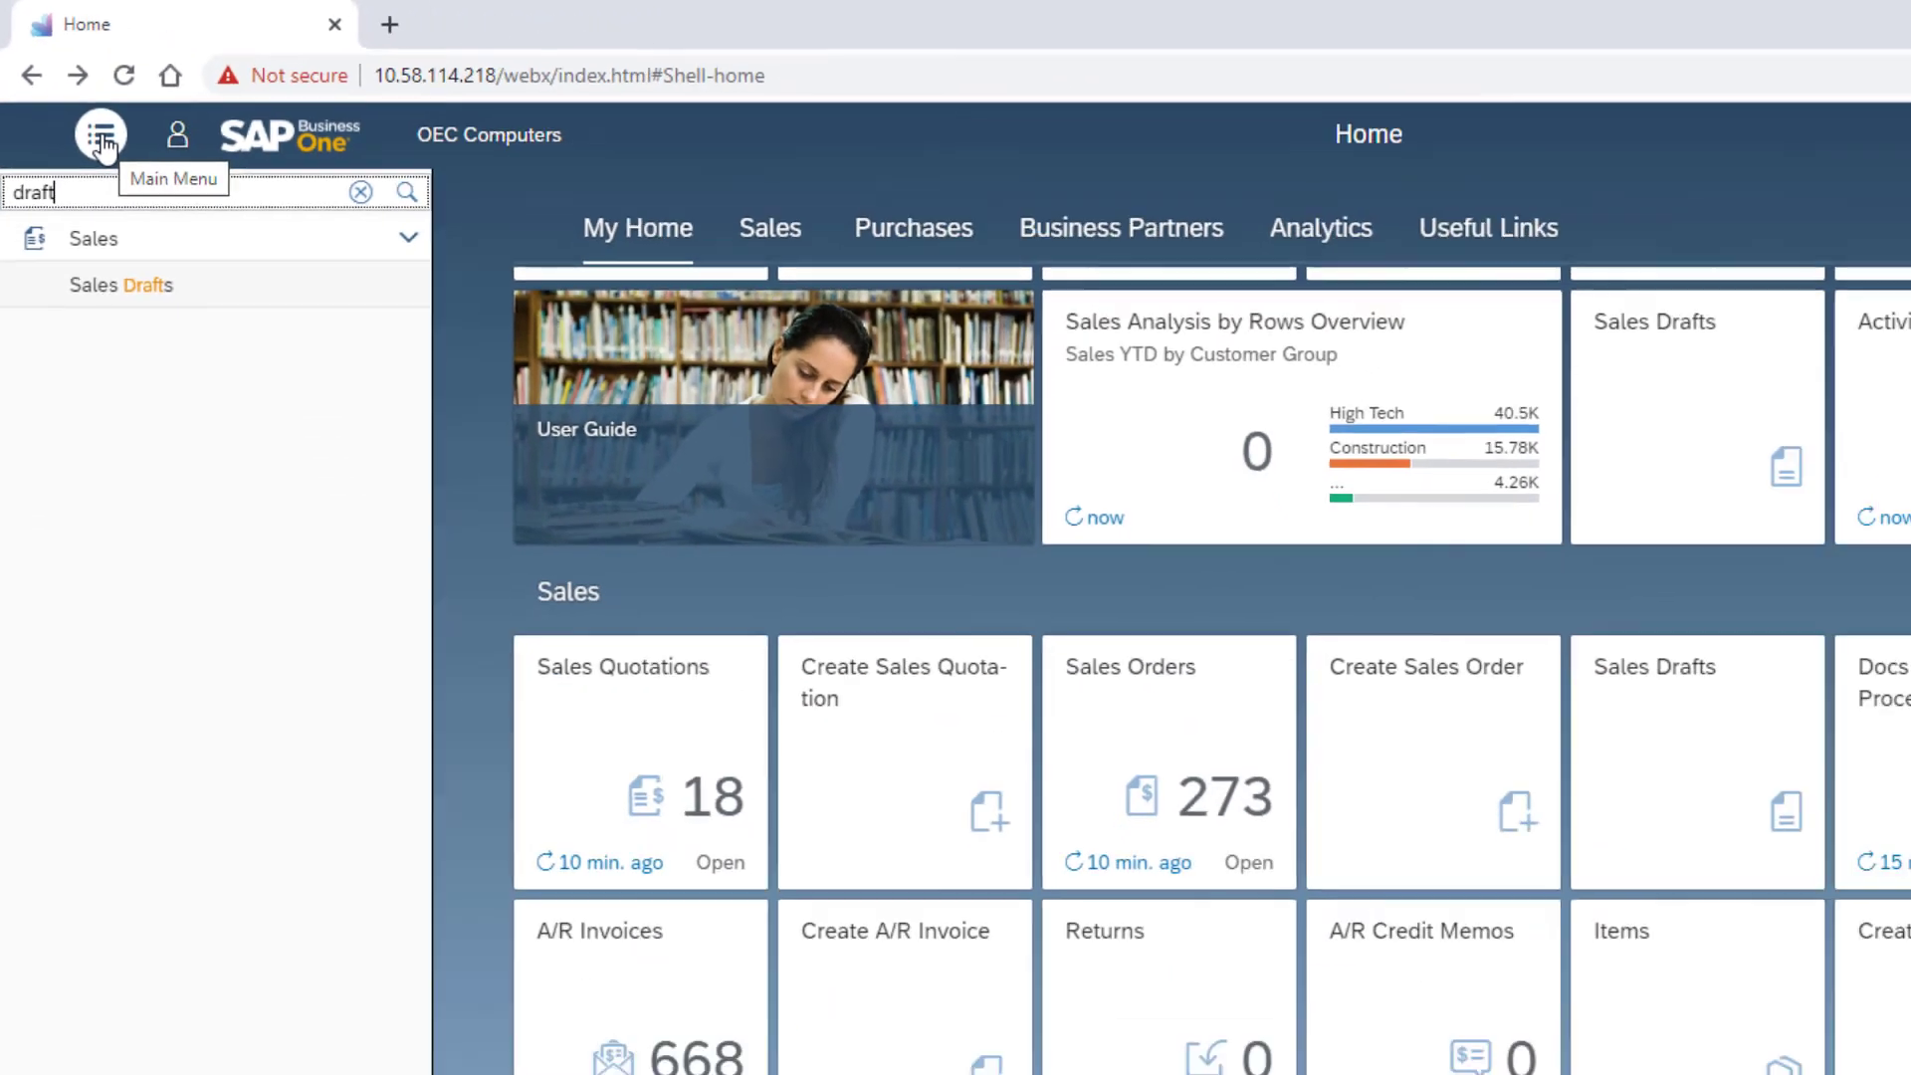
click(194, 269)
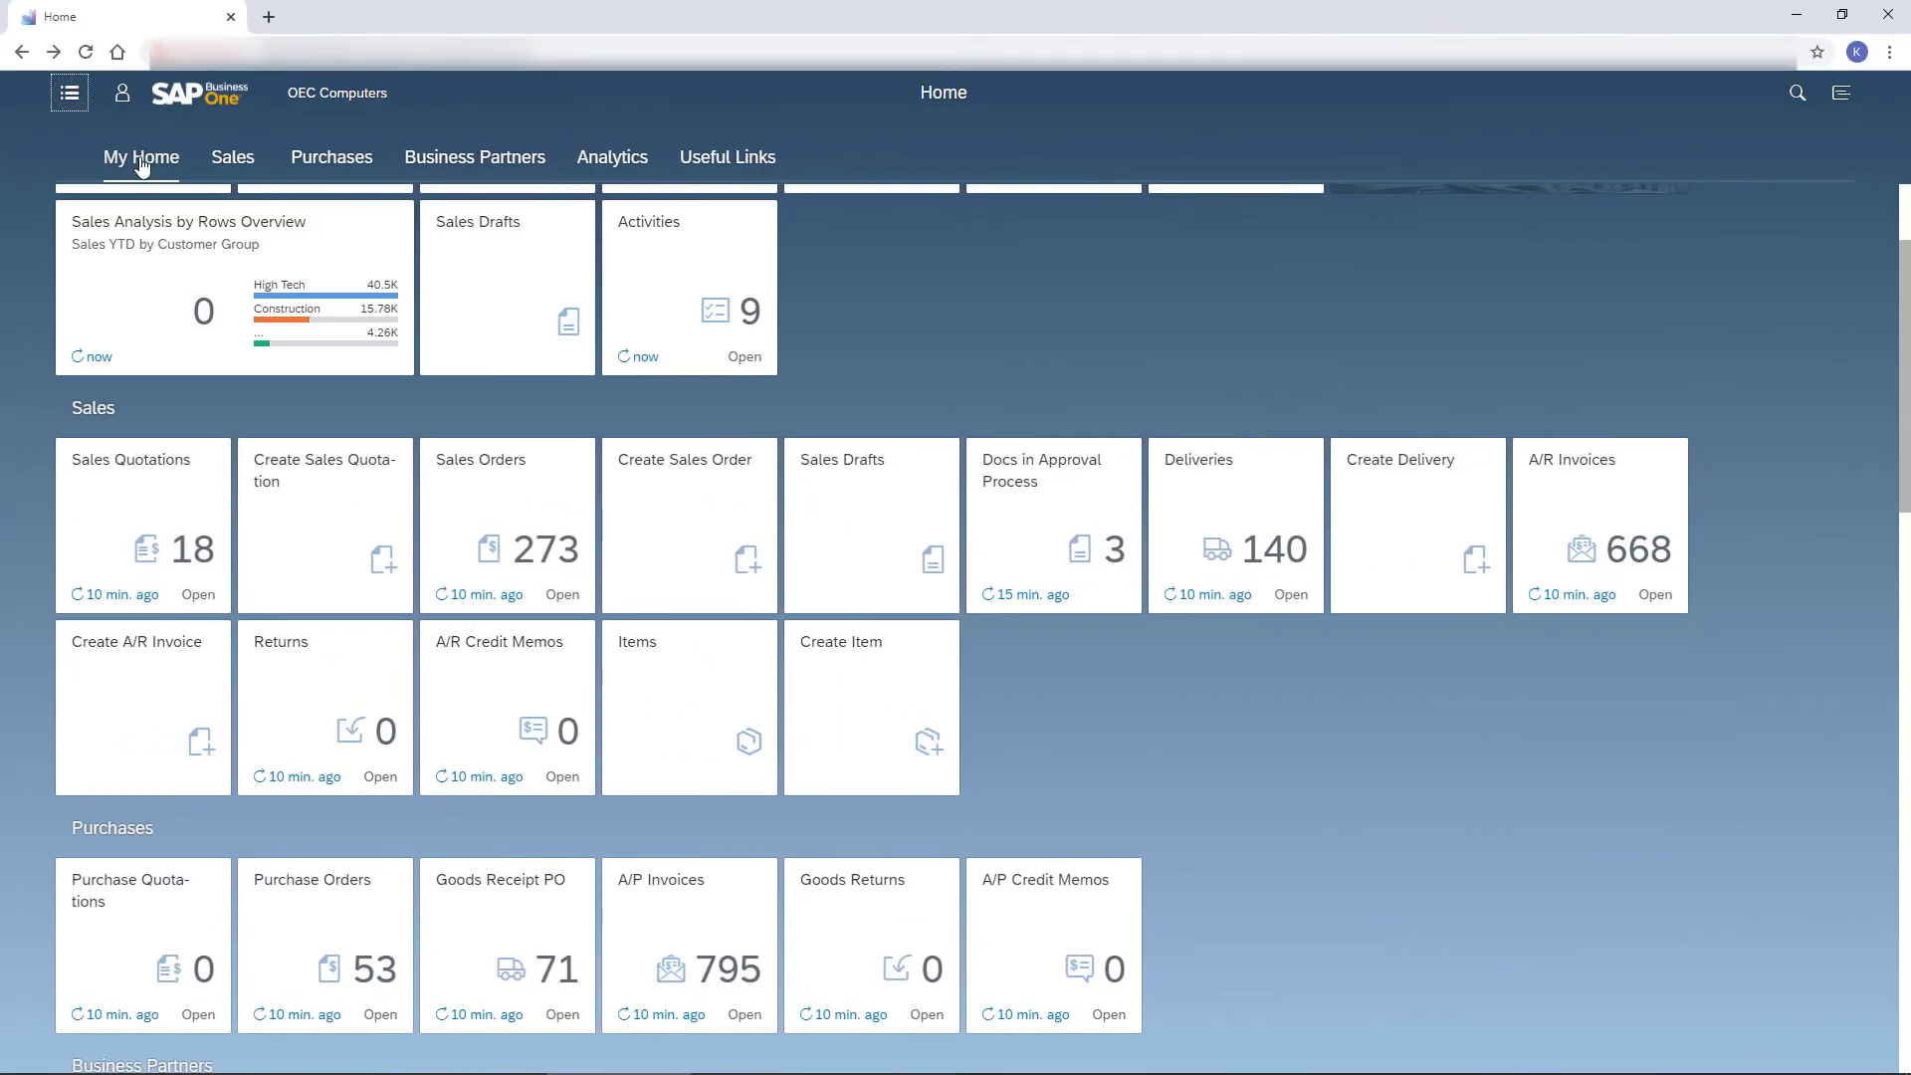
click(141, 161)
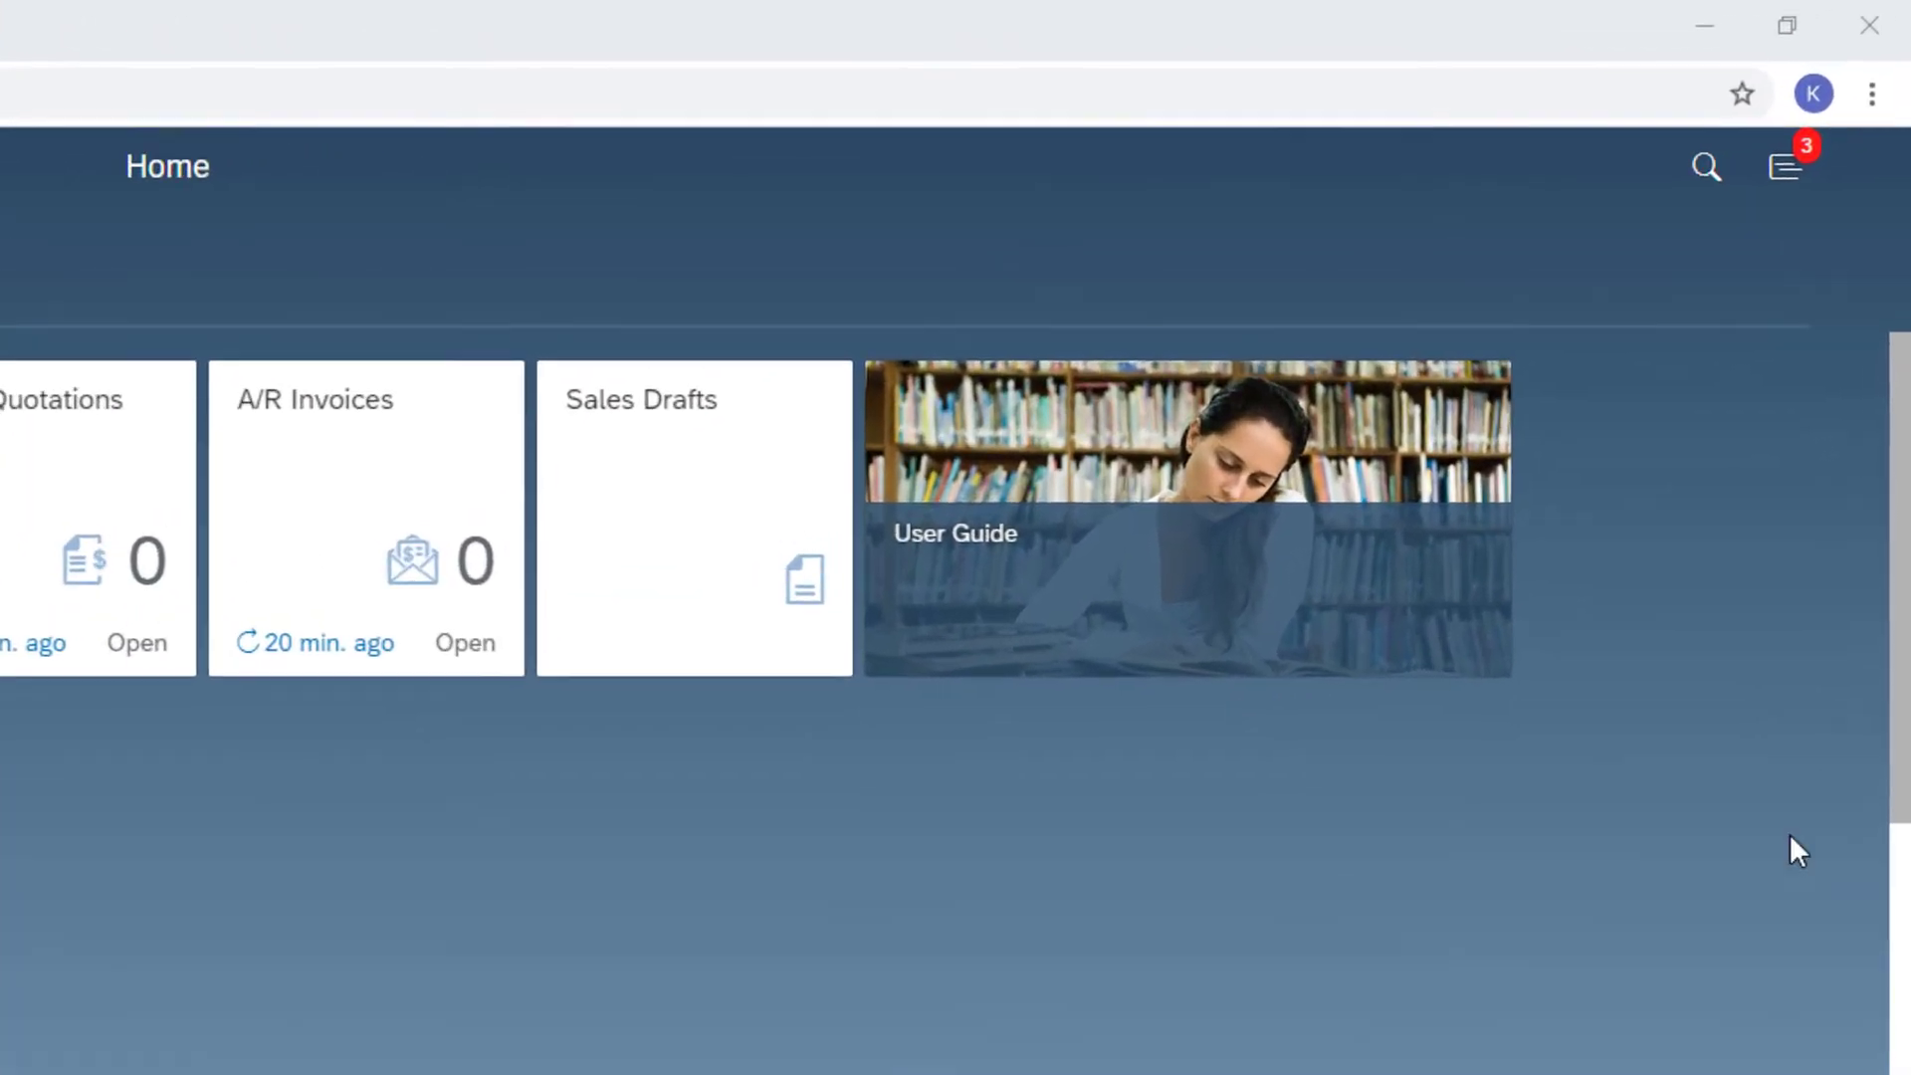
- Show the three activity notifications, first grouped By Date, then sorted By Priority
click(1789, 202)
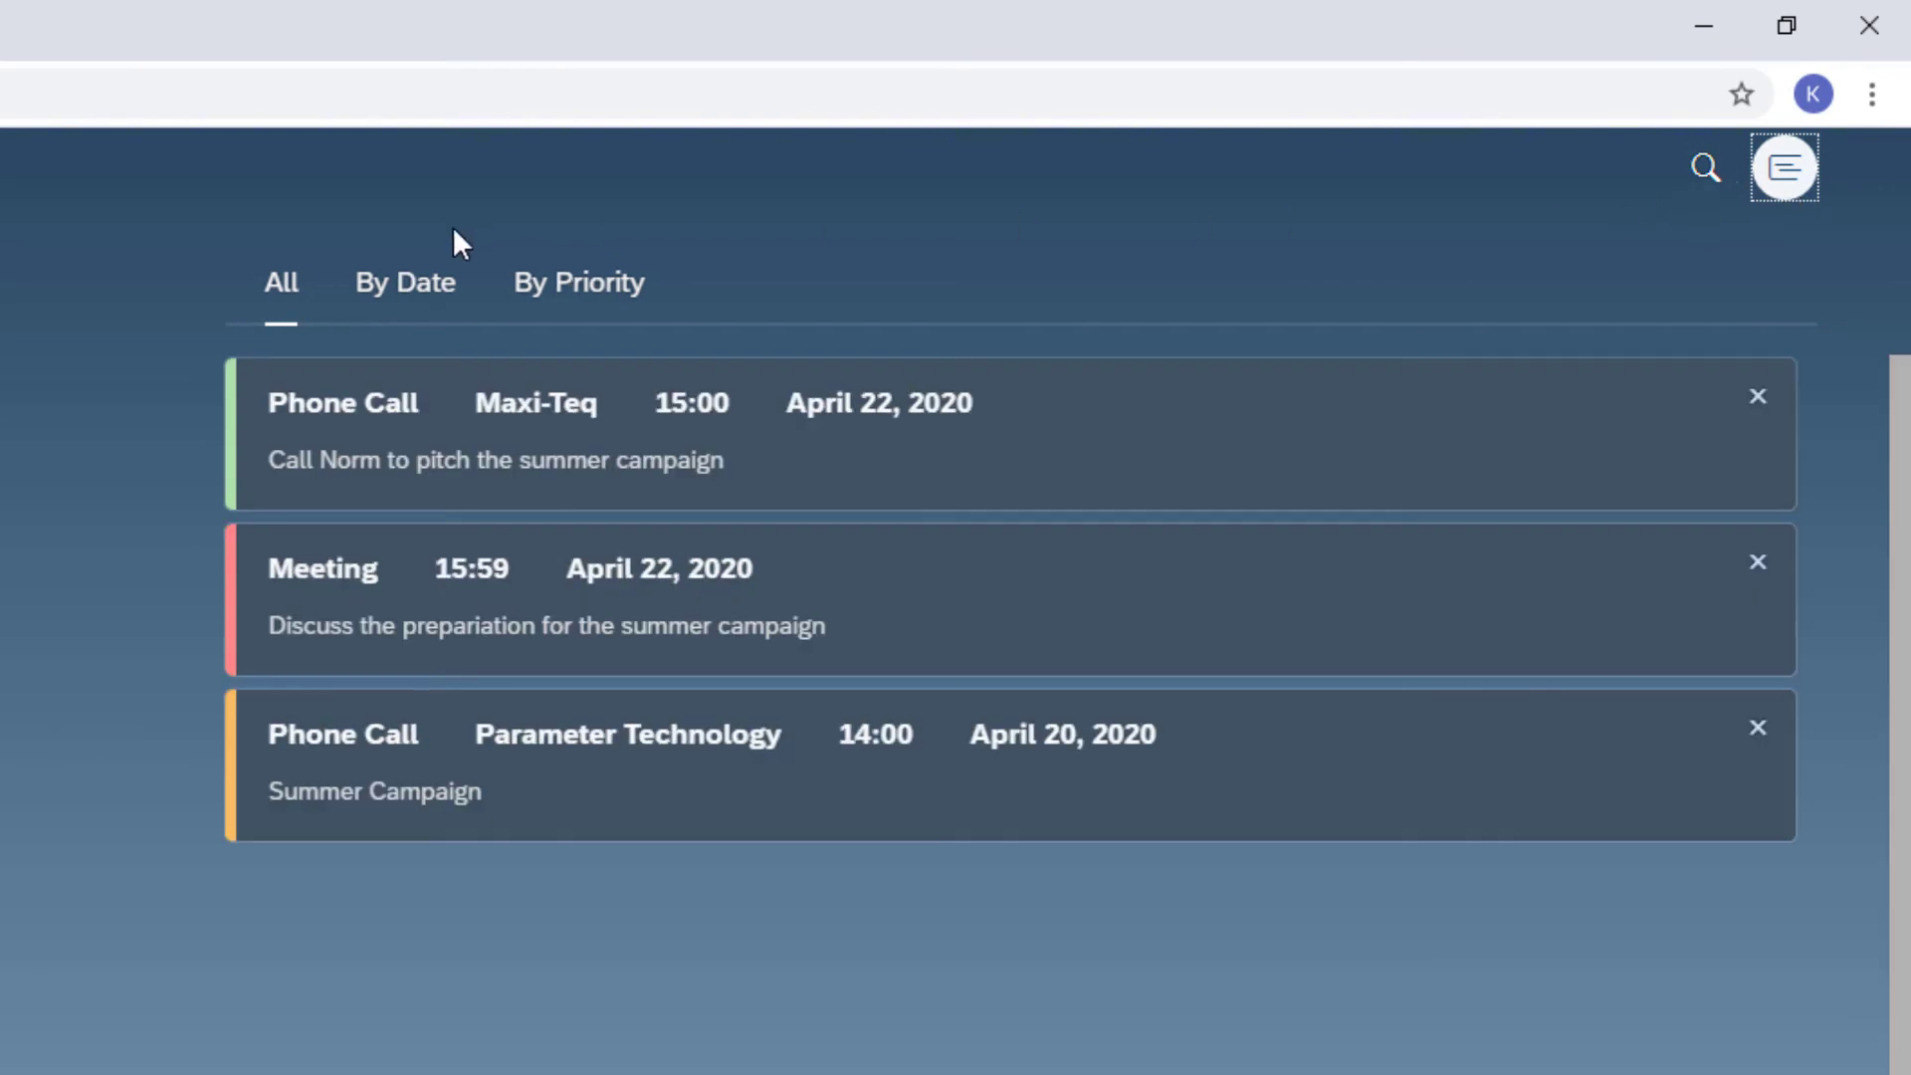
click(407, 284)
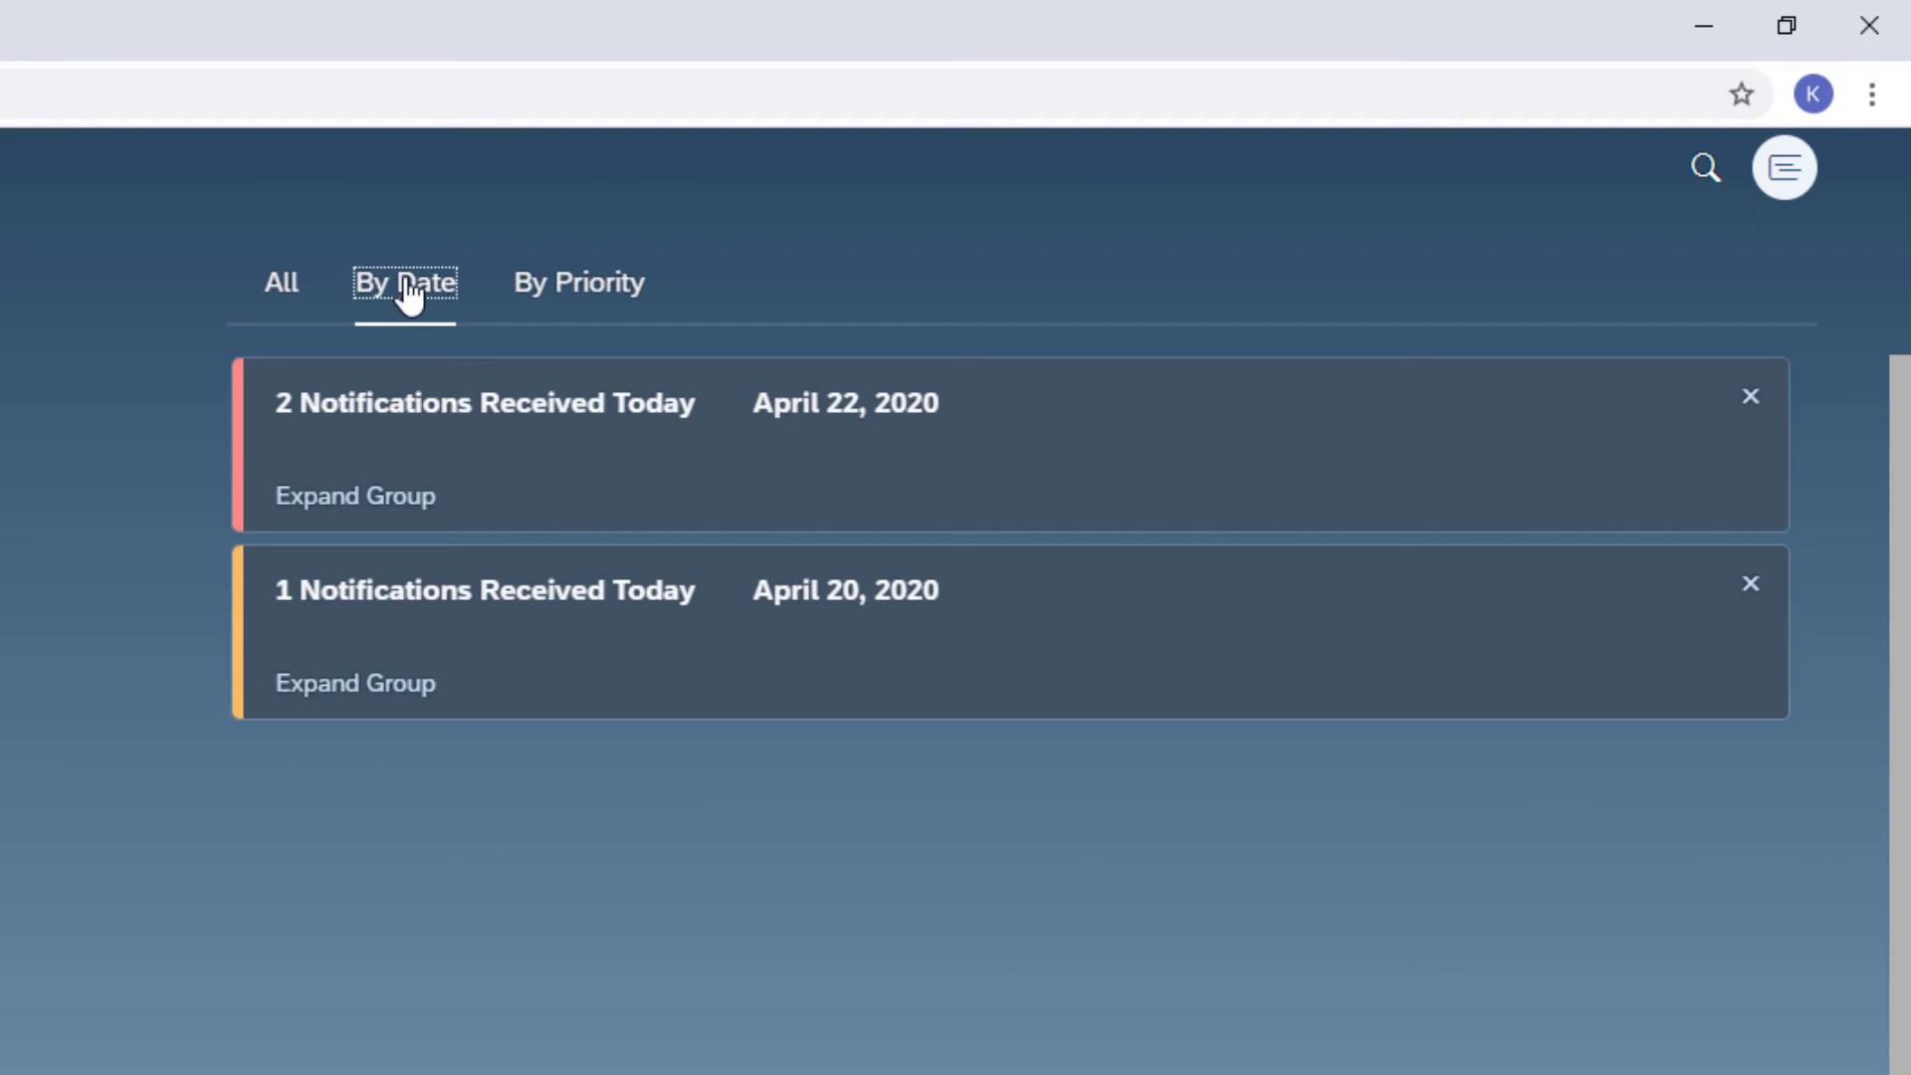
click(579, 288)
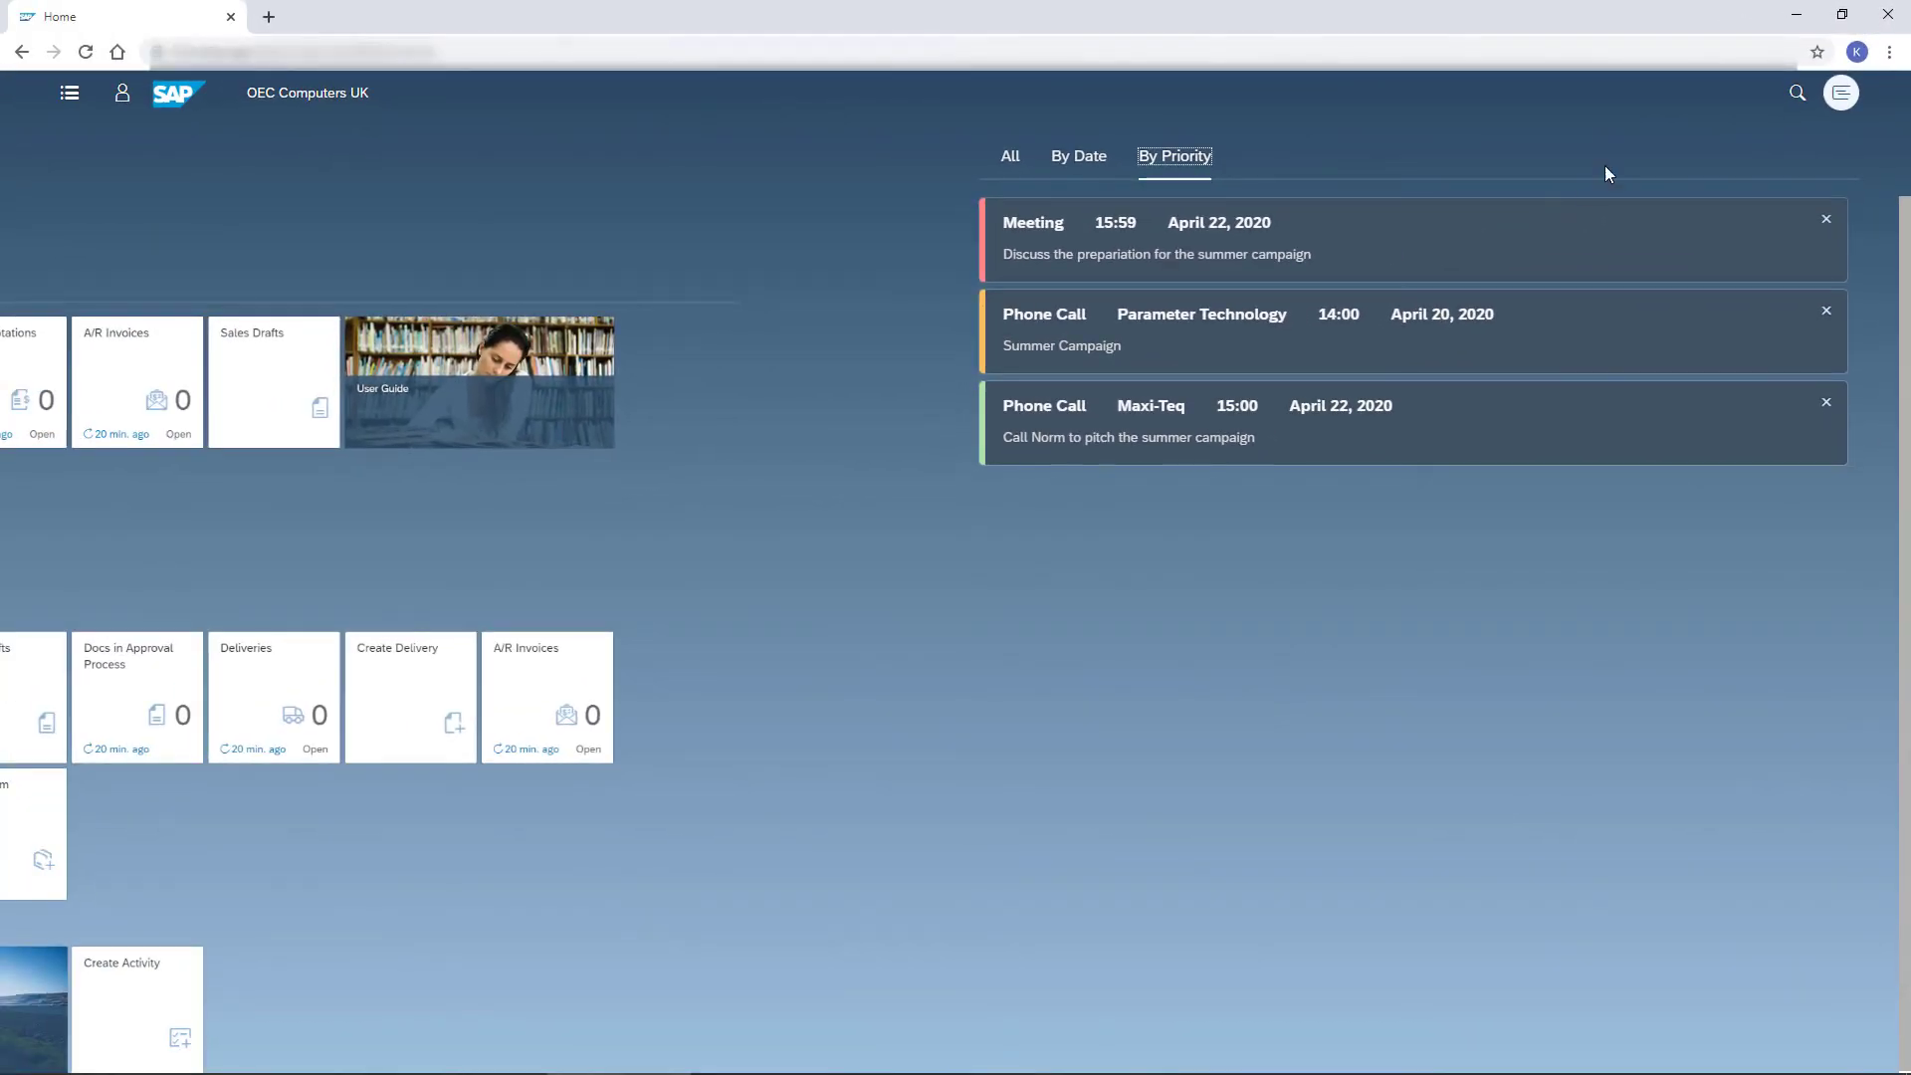
- Close notifications and open the user Settings at Language & Region, passing through Notifications
click(1841, 95)
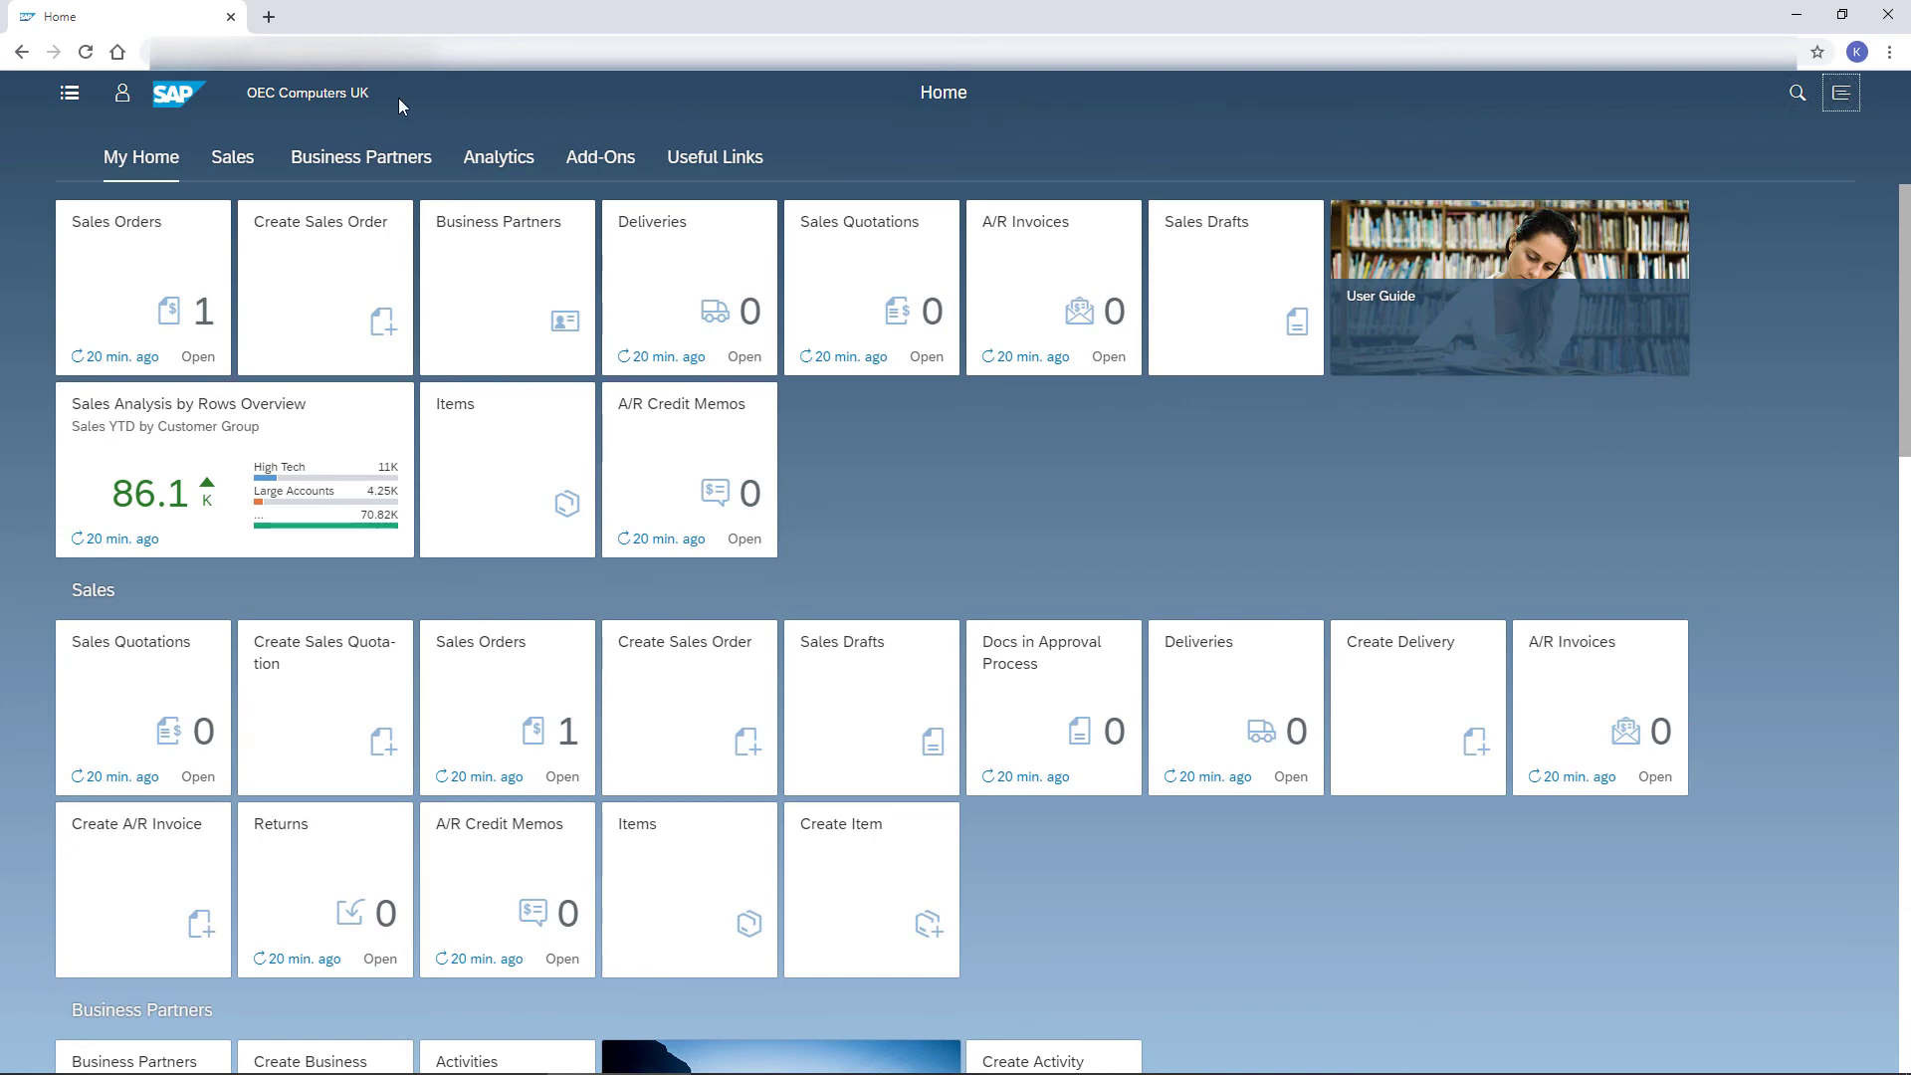
click(121, 94)
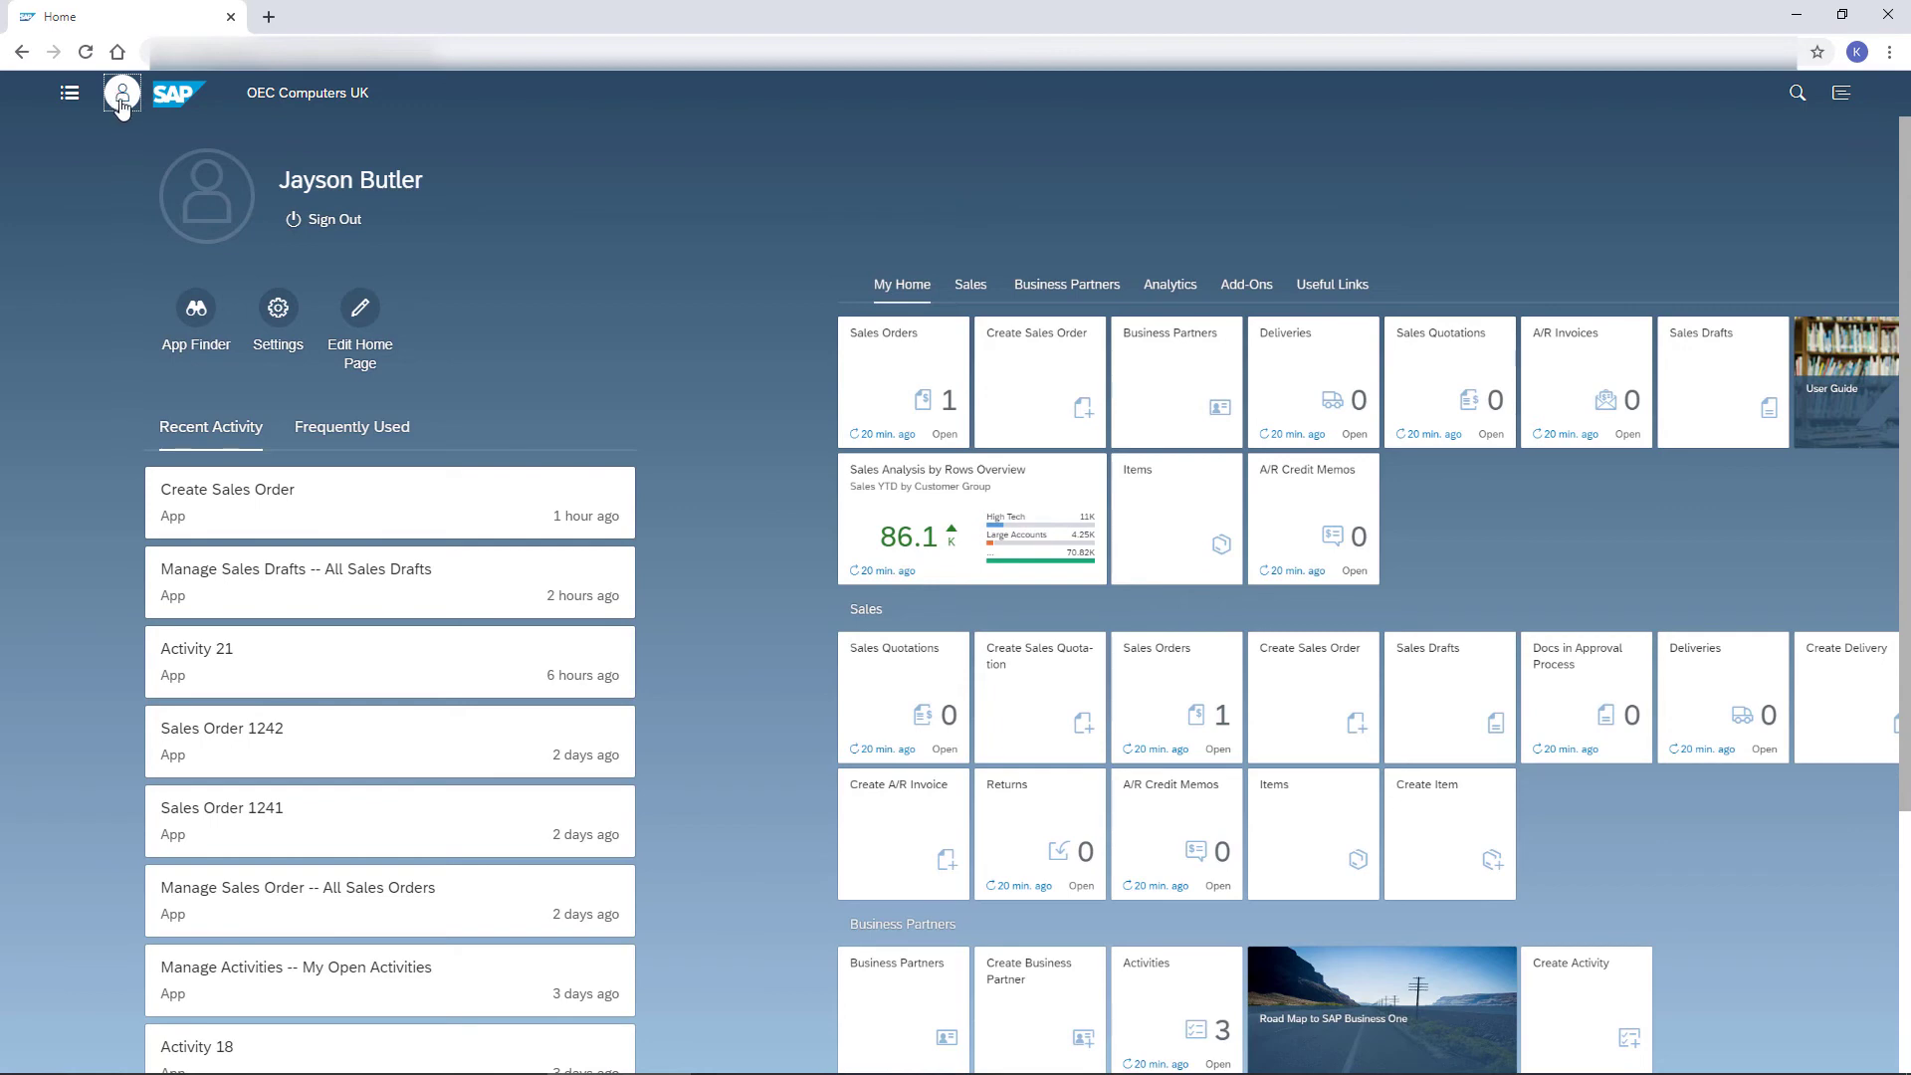
click(282, 312)
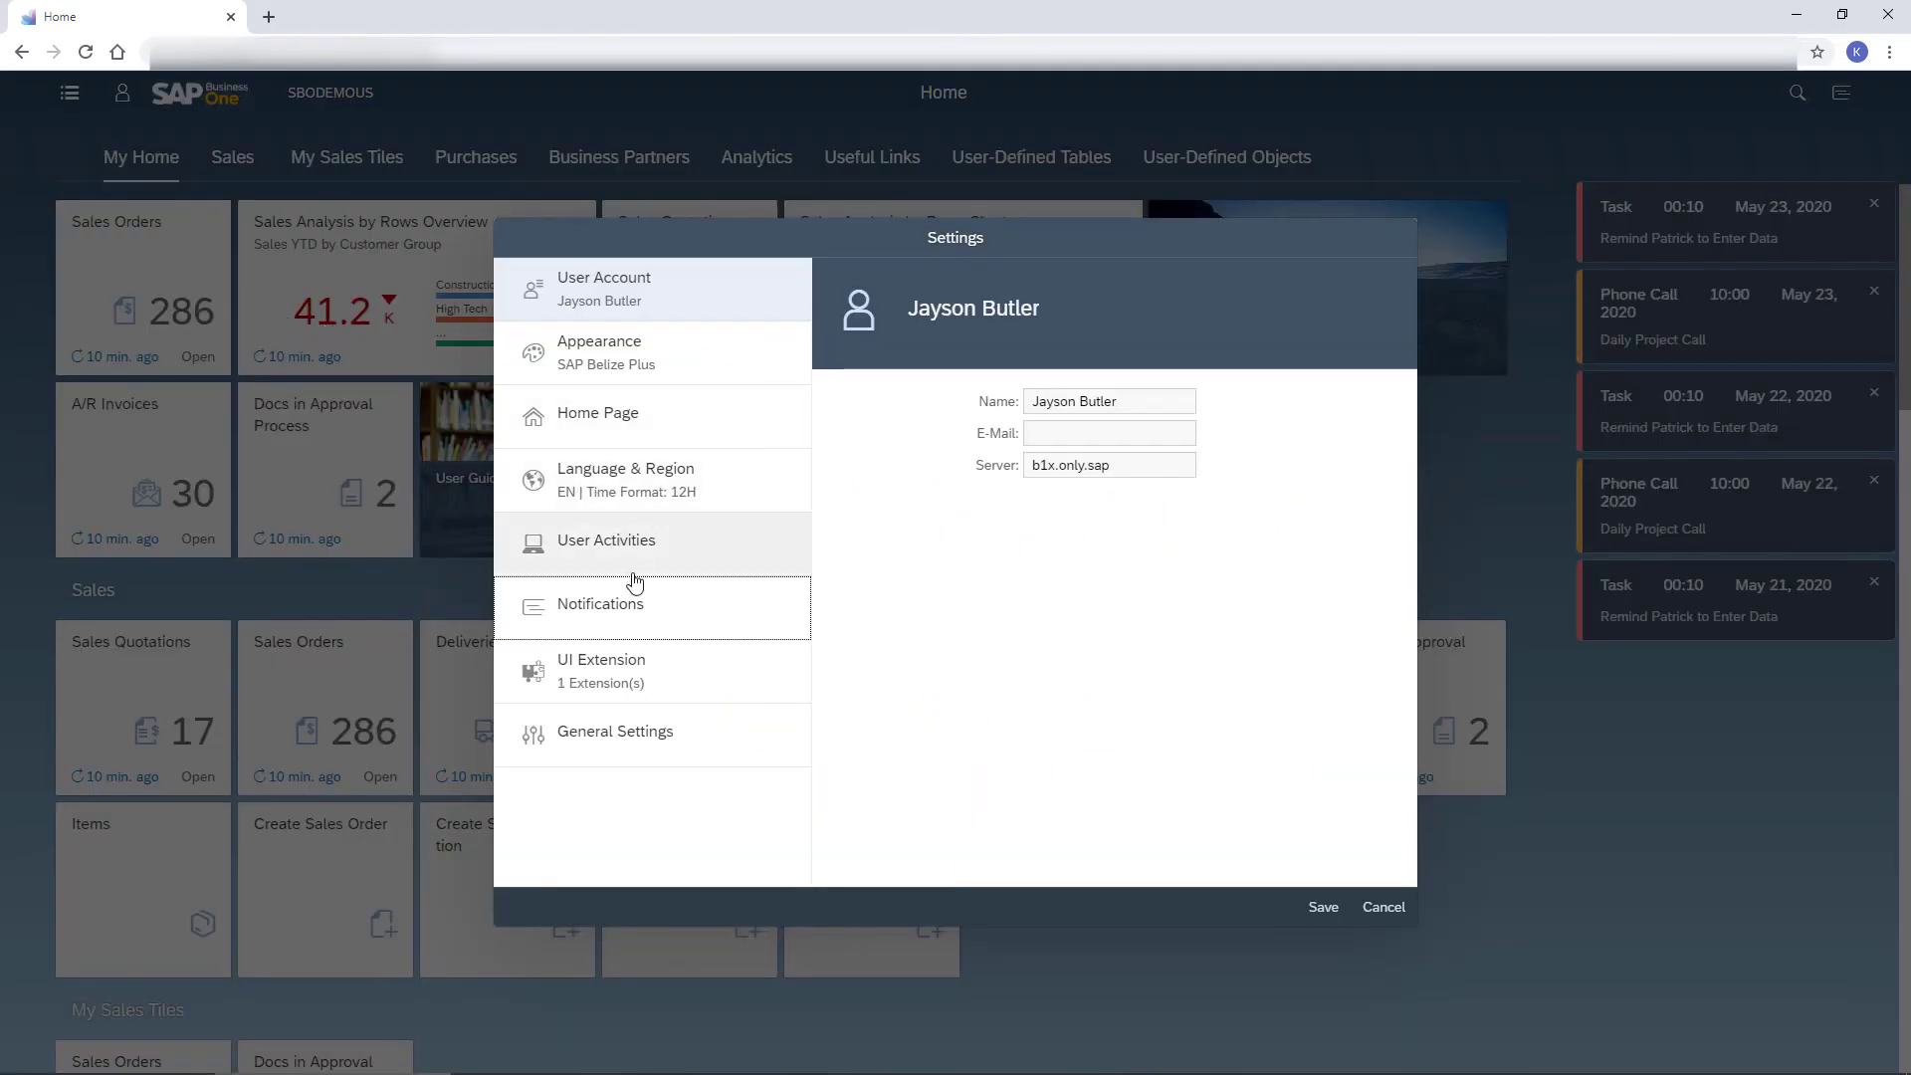
click(634, 623)
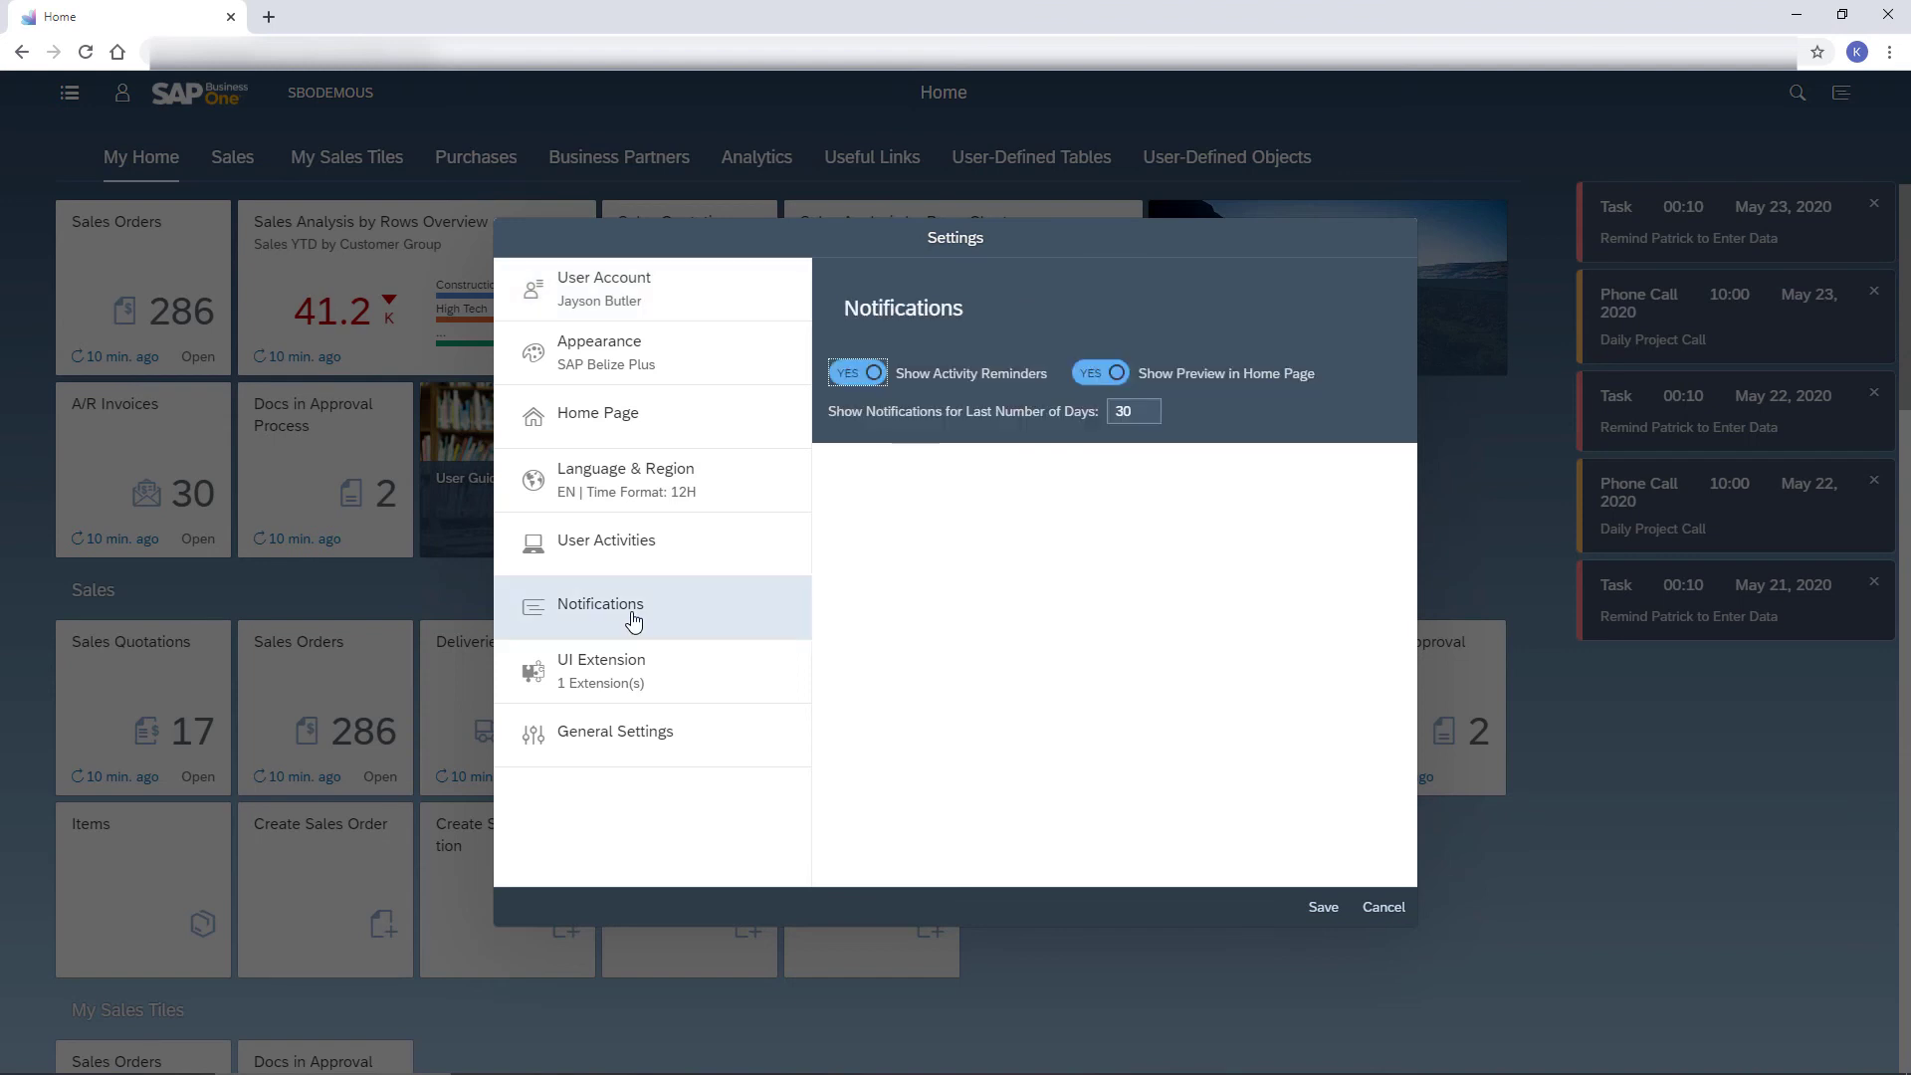
click(619, 494)
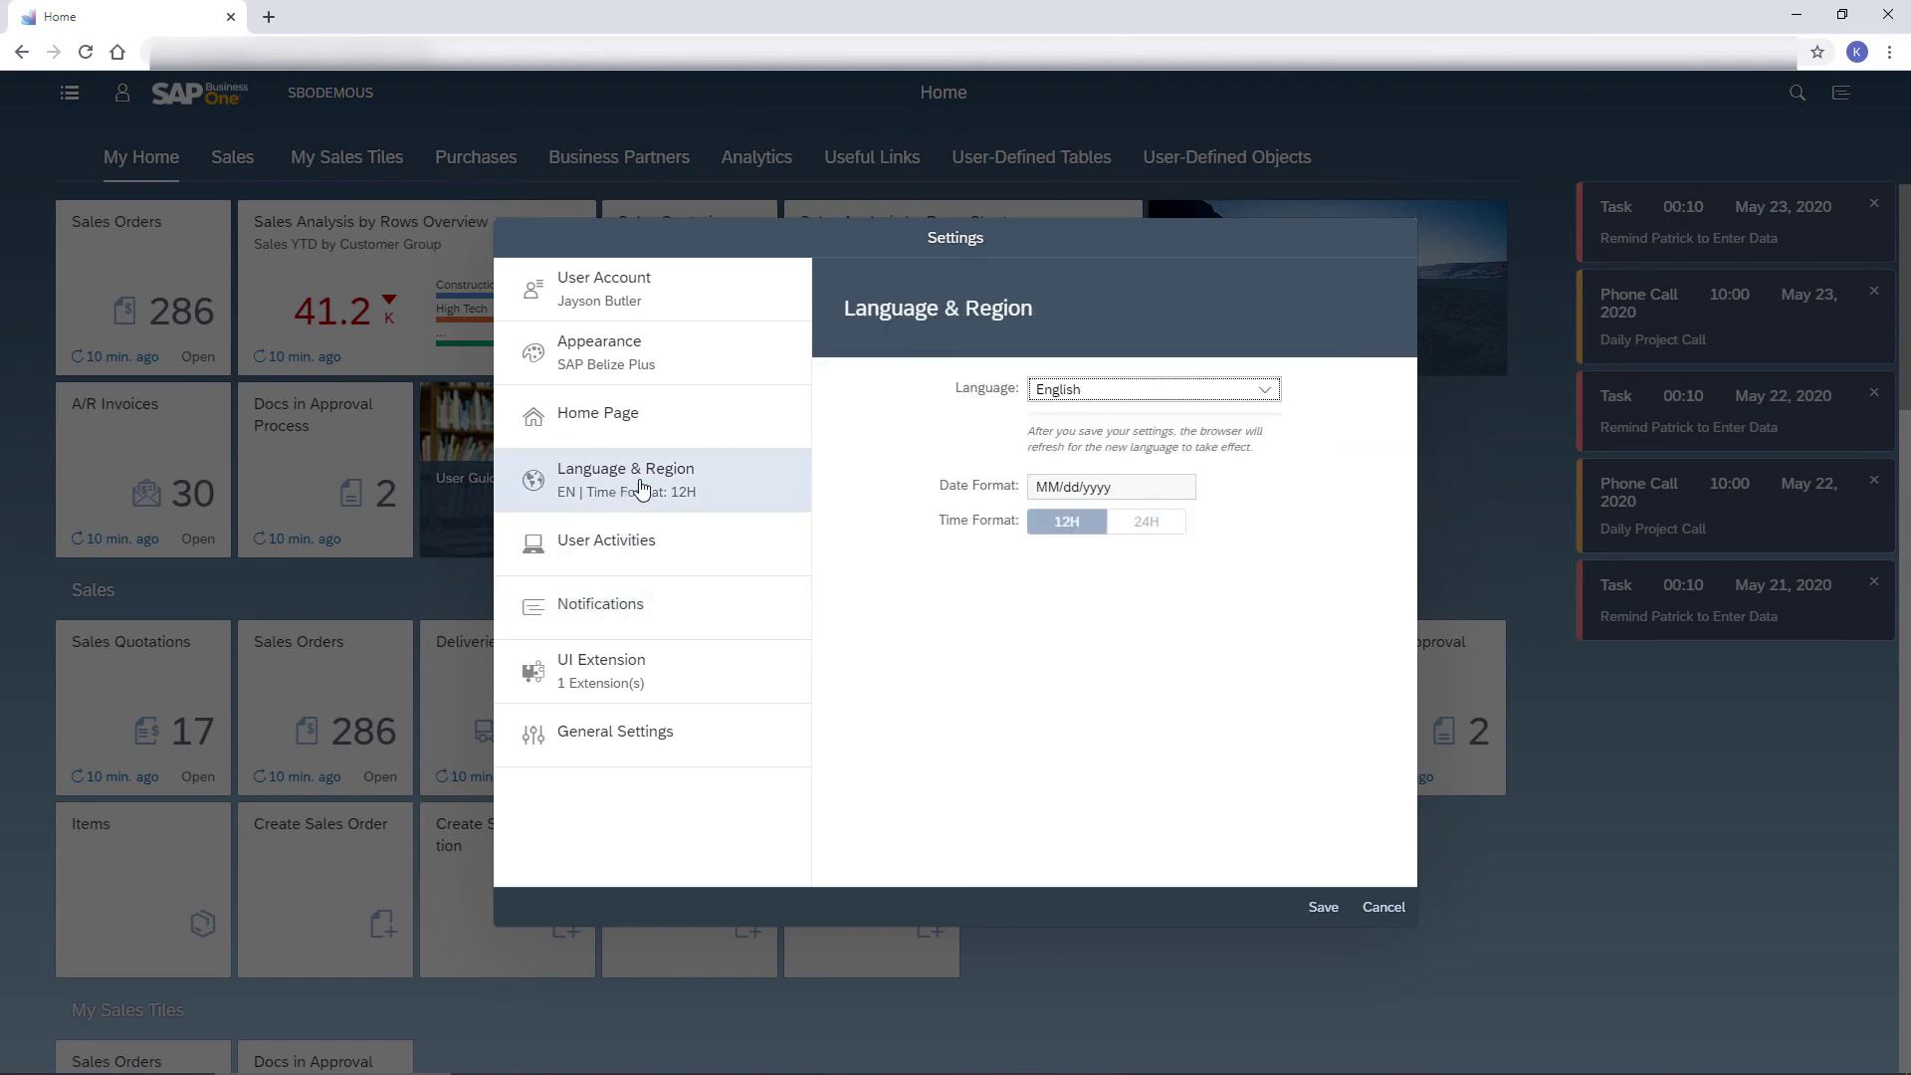
- Keep English as the language and save the SAP Belize HCB theme under Appearance
click(1267, 392)
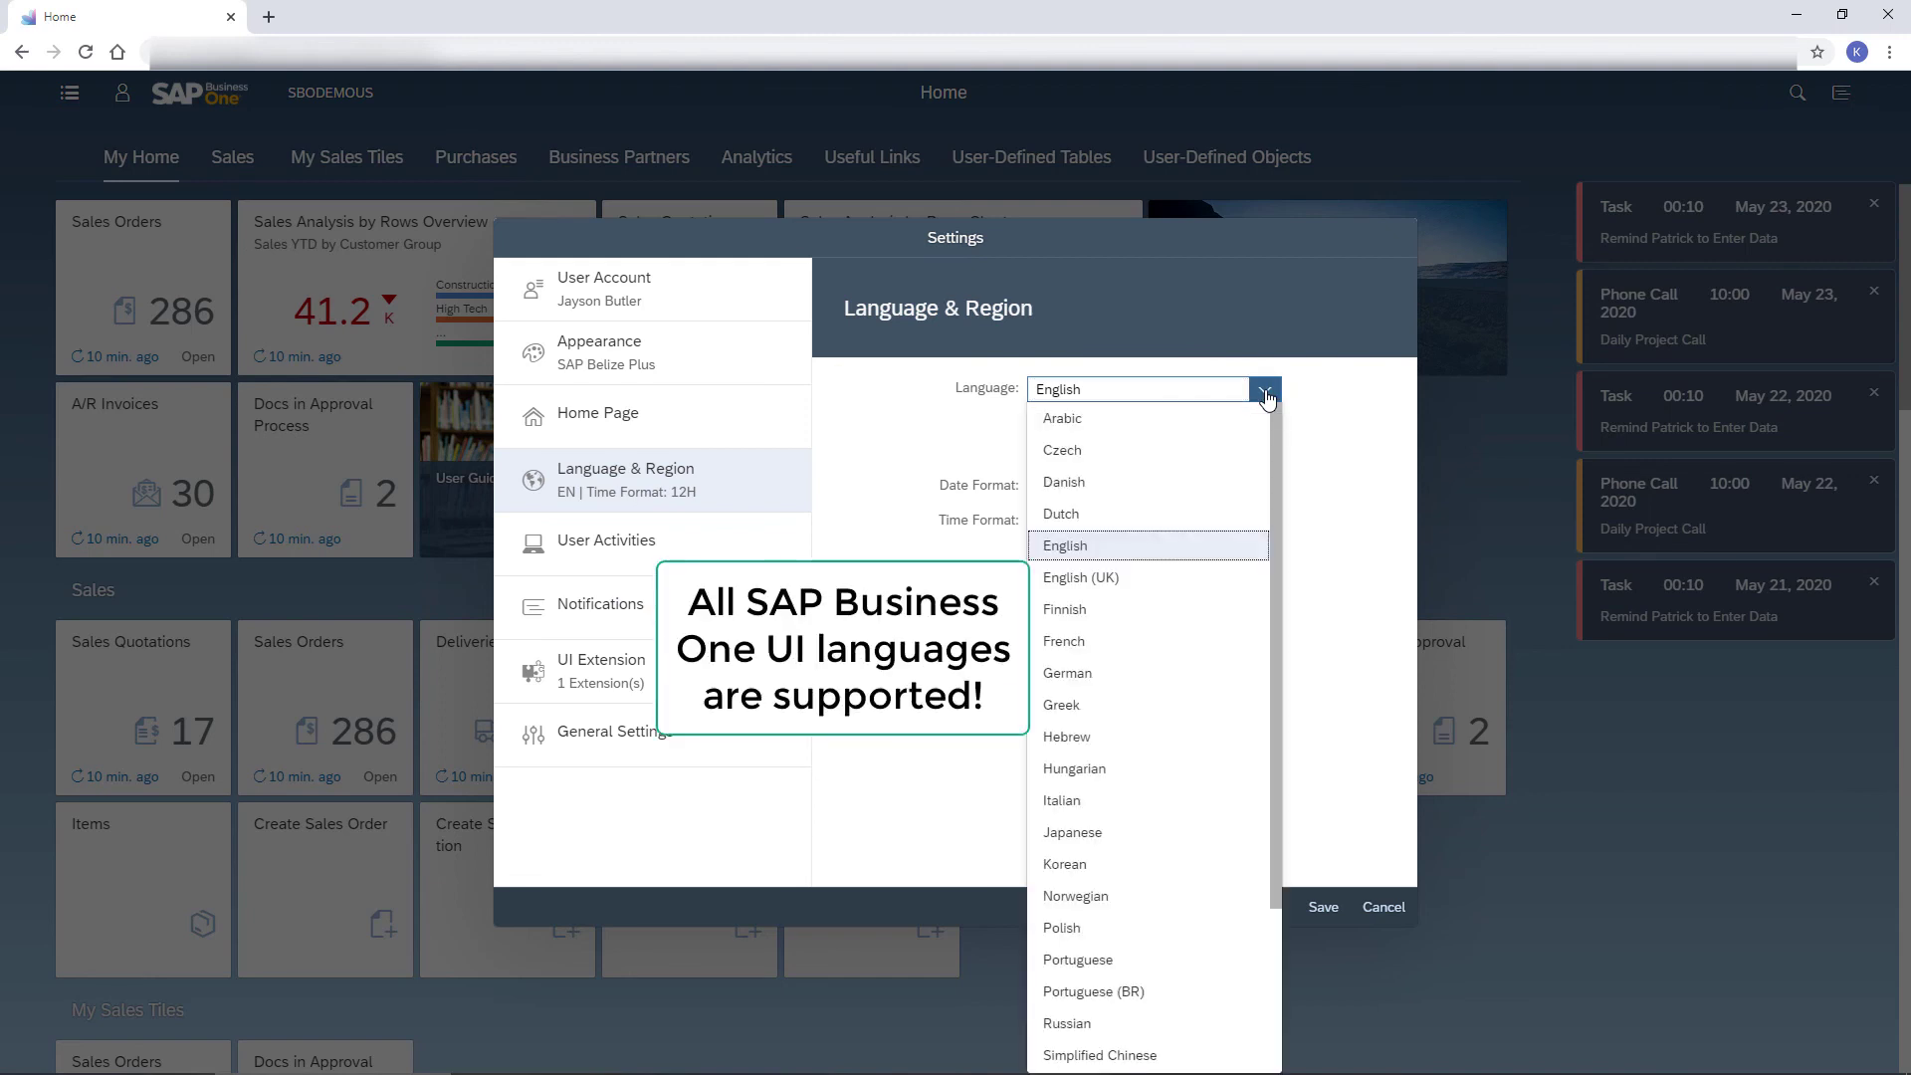
click(1266, 394)
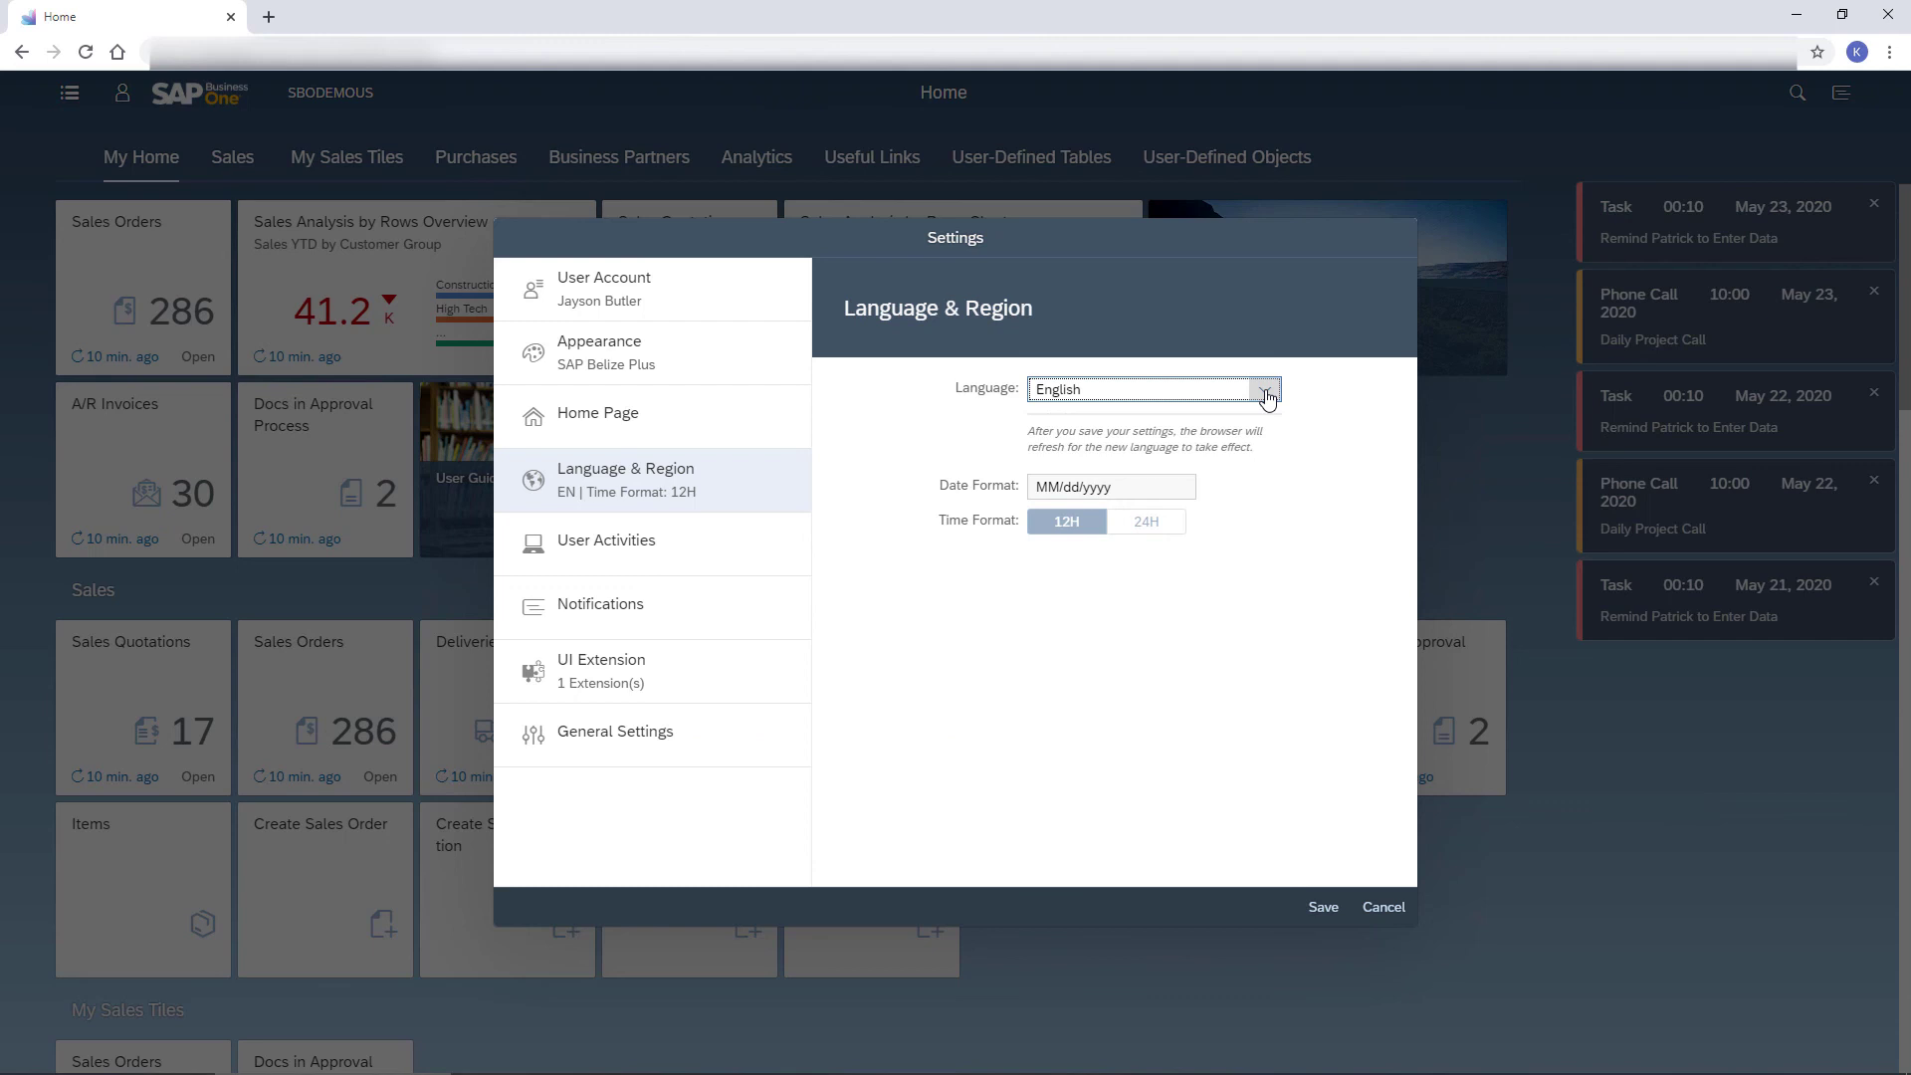
click(637, 369)
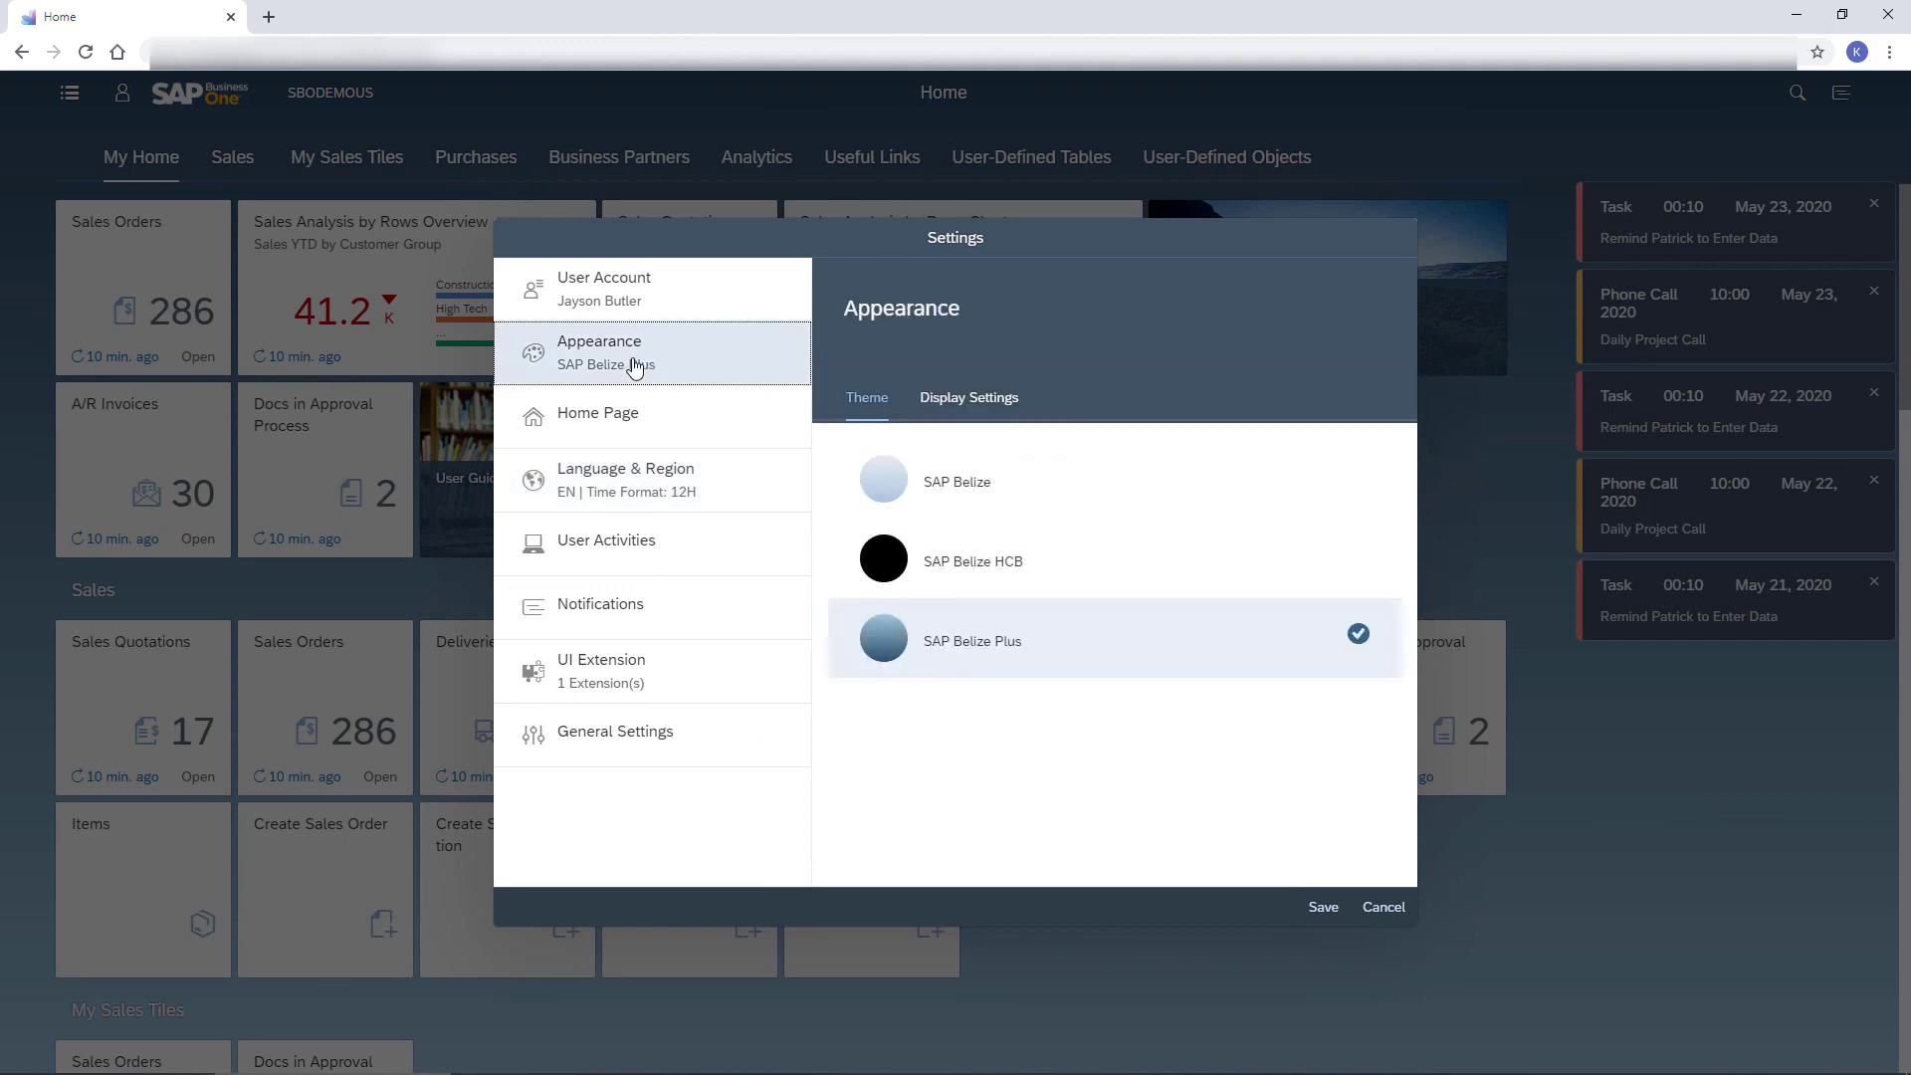
click(1003, 572)
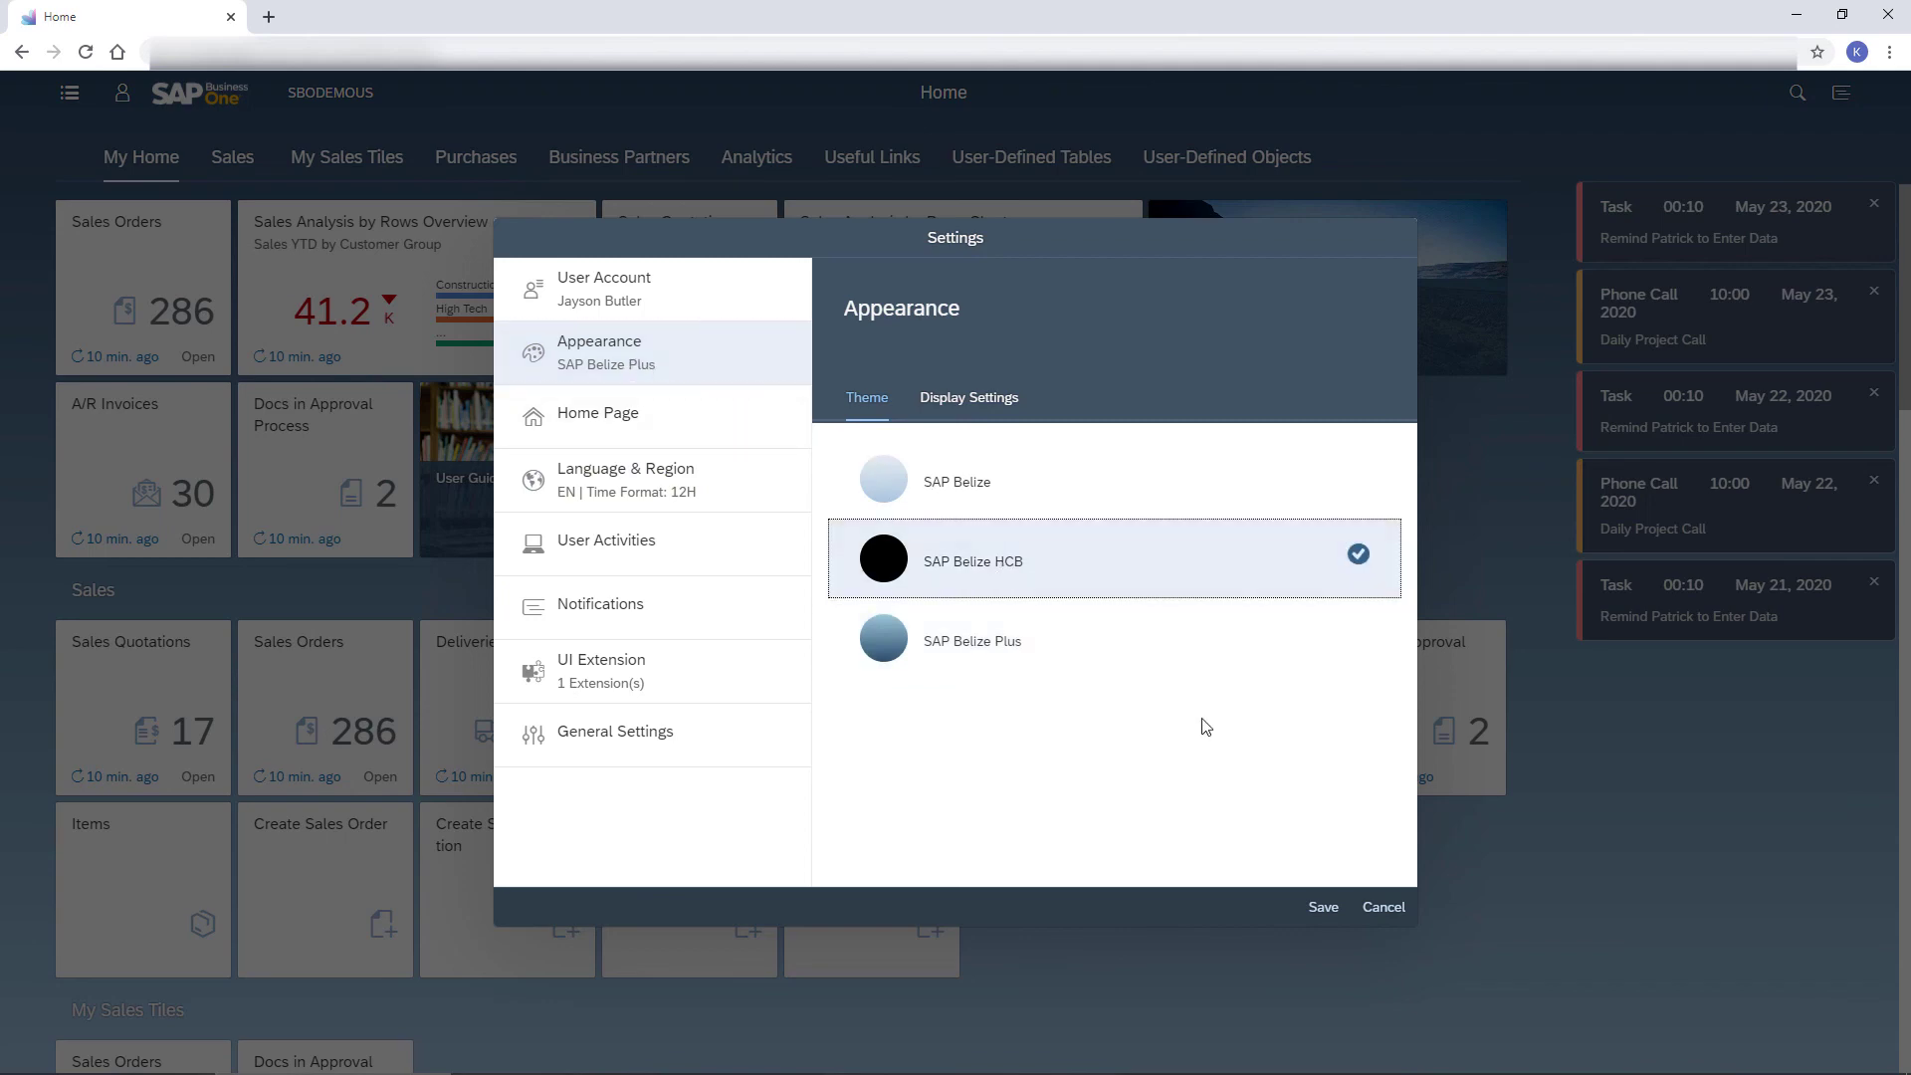
click(1324, 907)
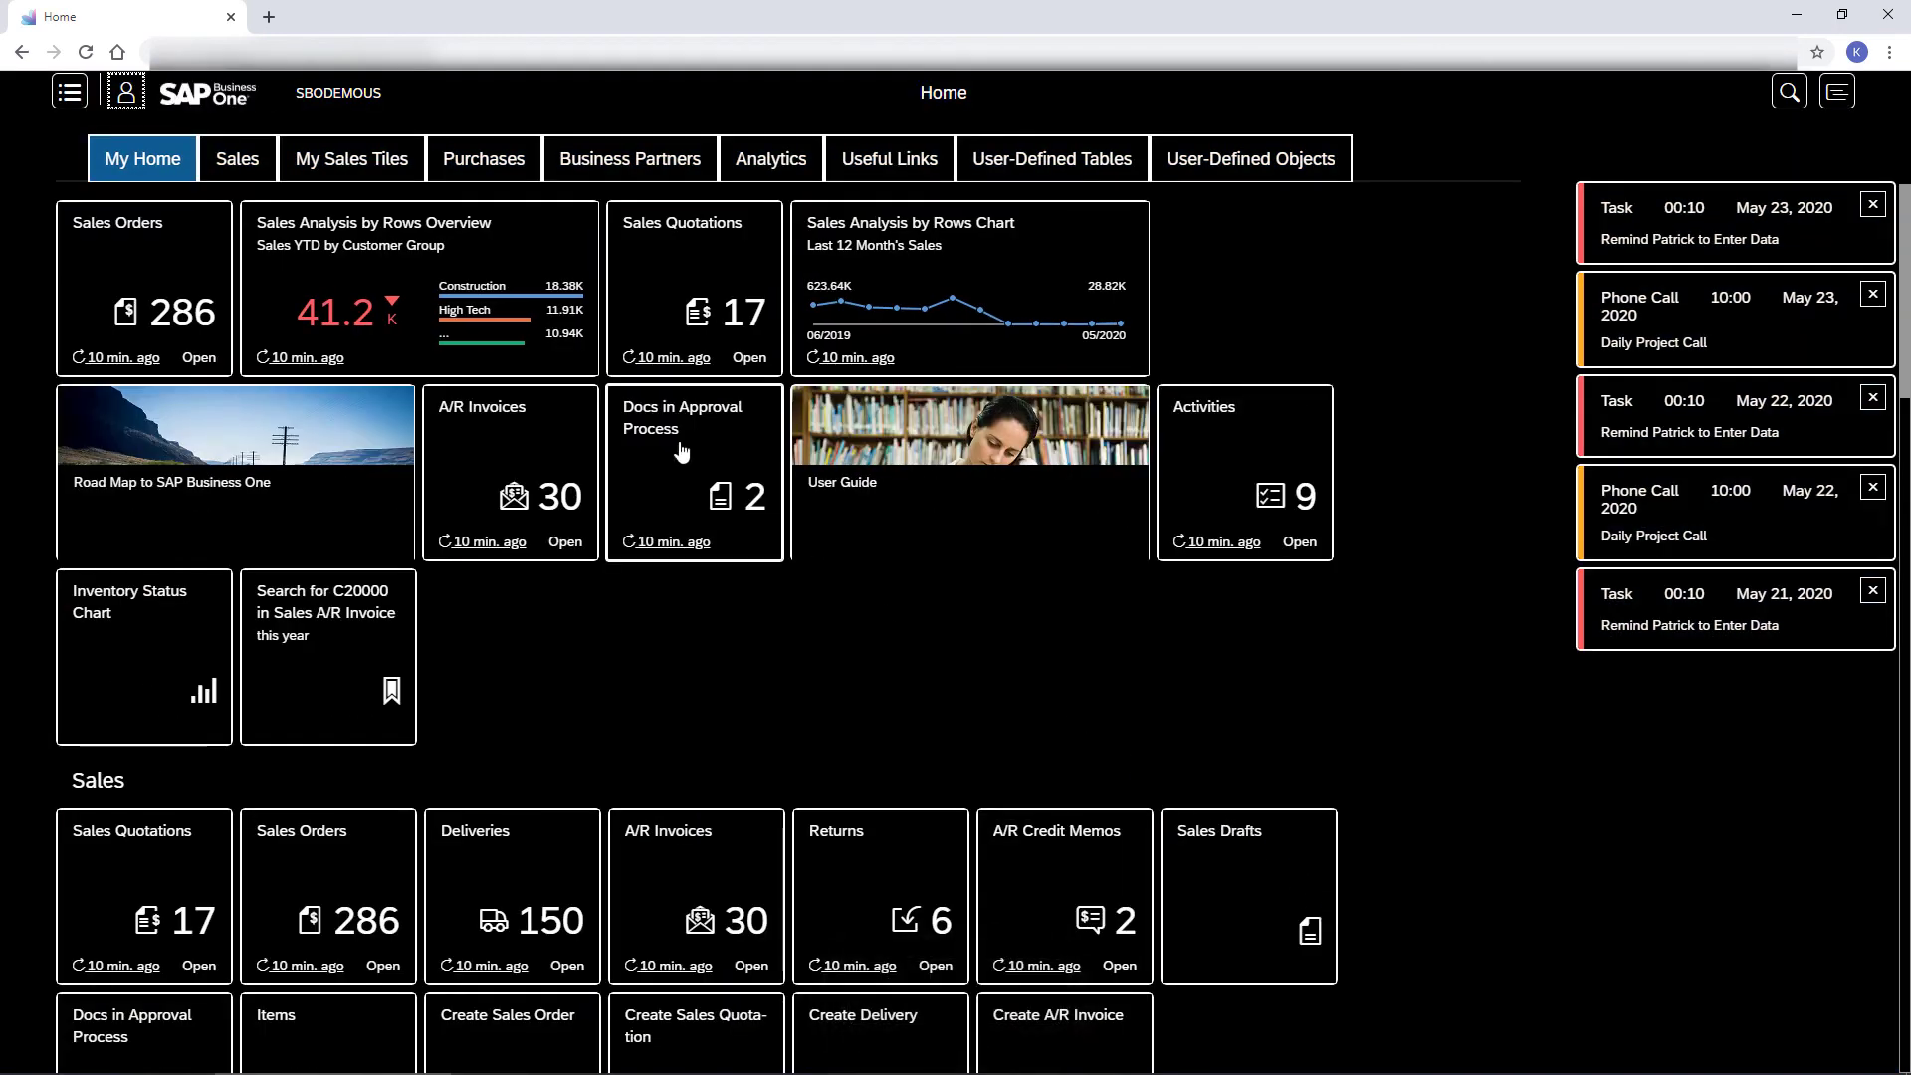
click(127, 91)
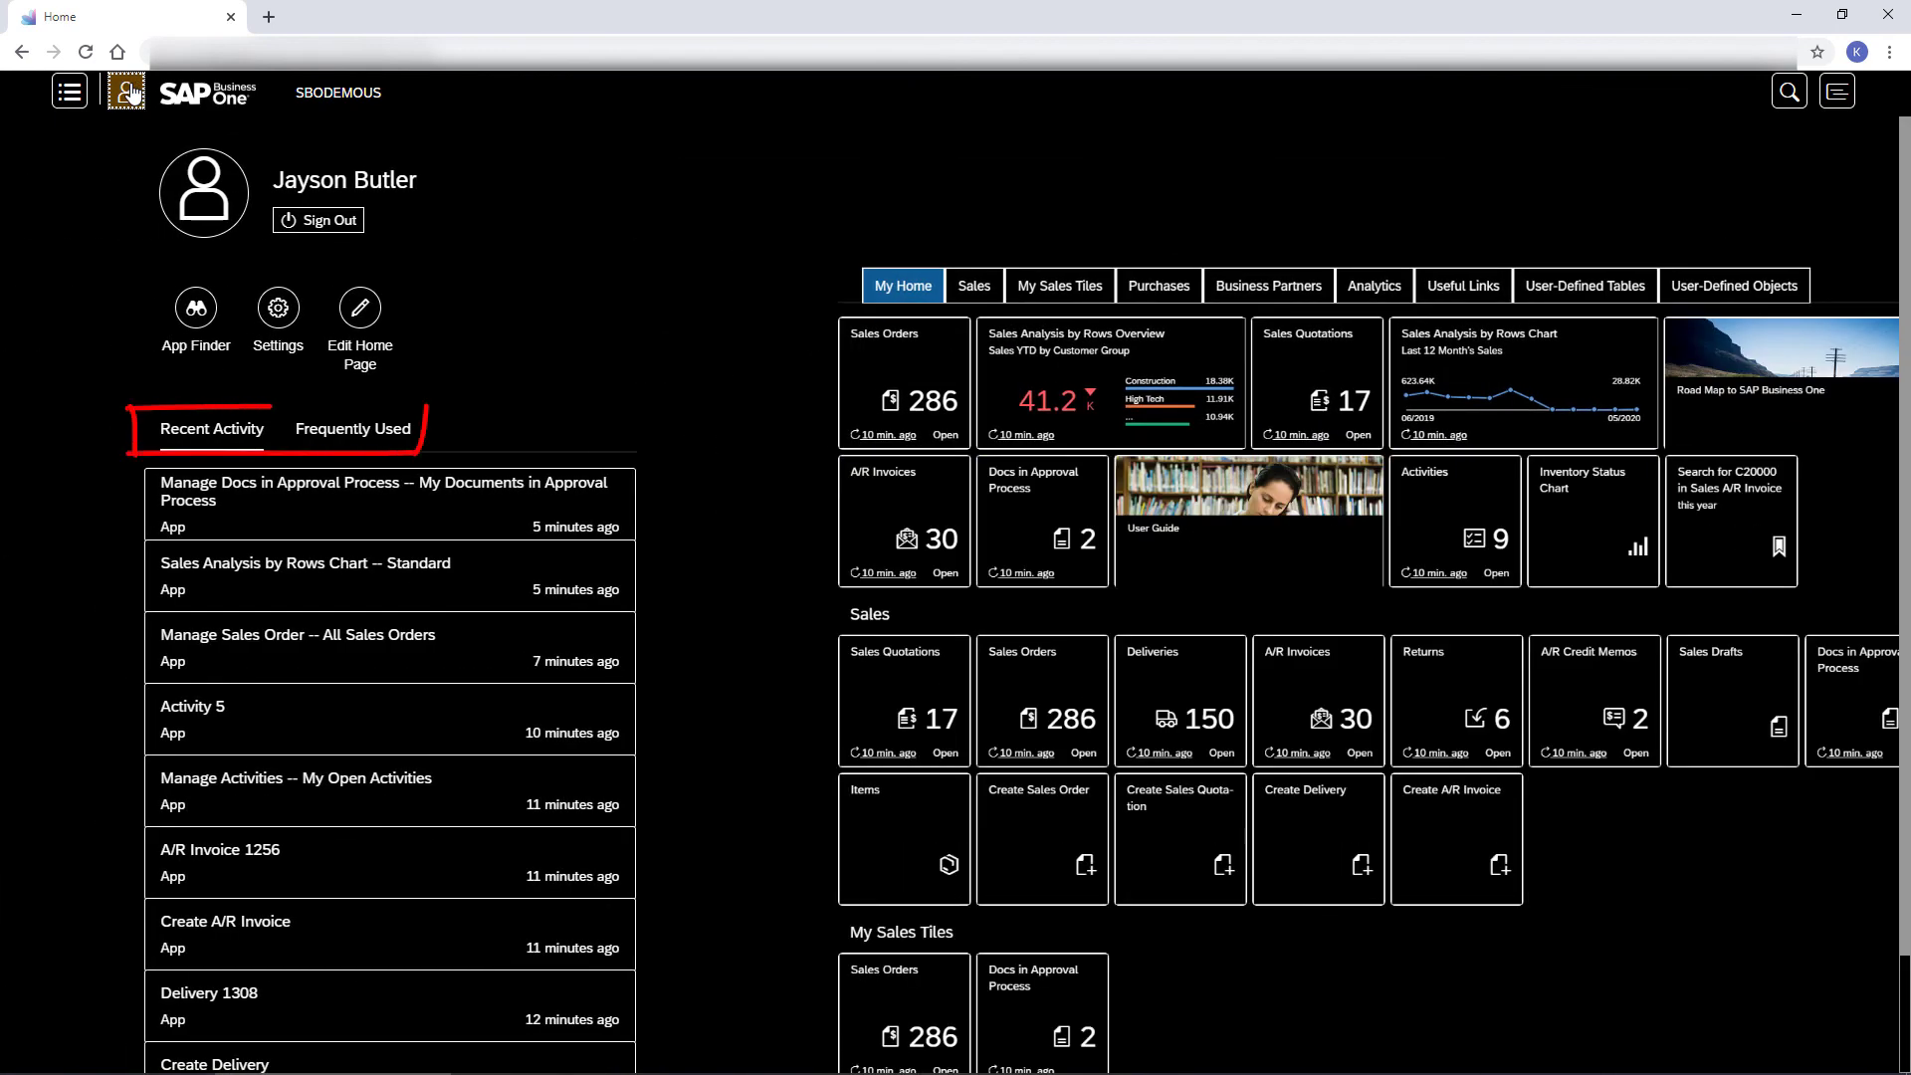
click(351, 430)
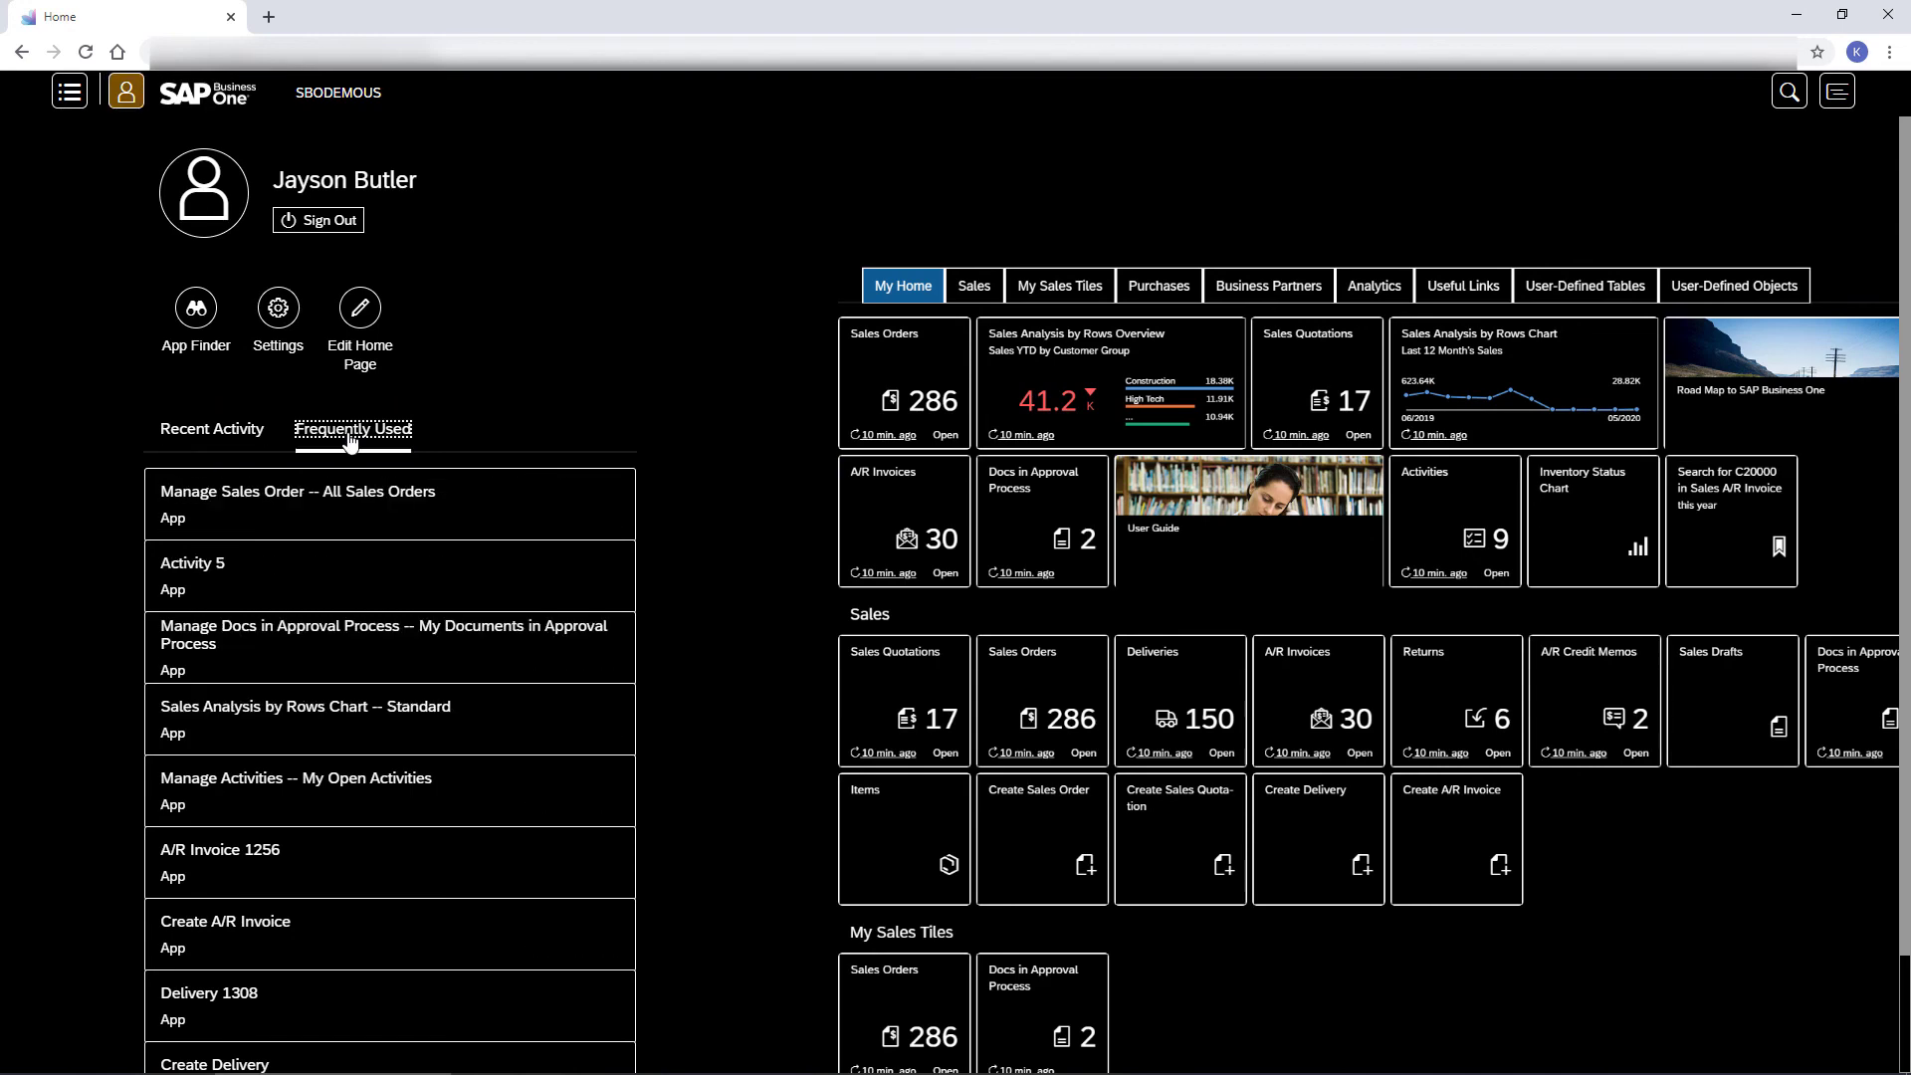
click(125, 93)
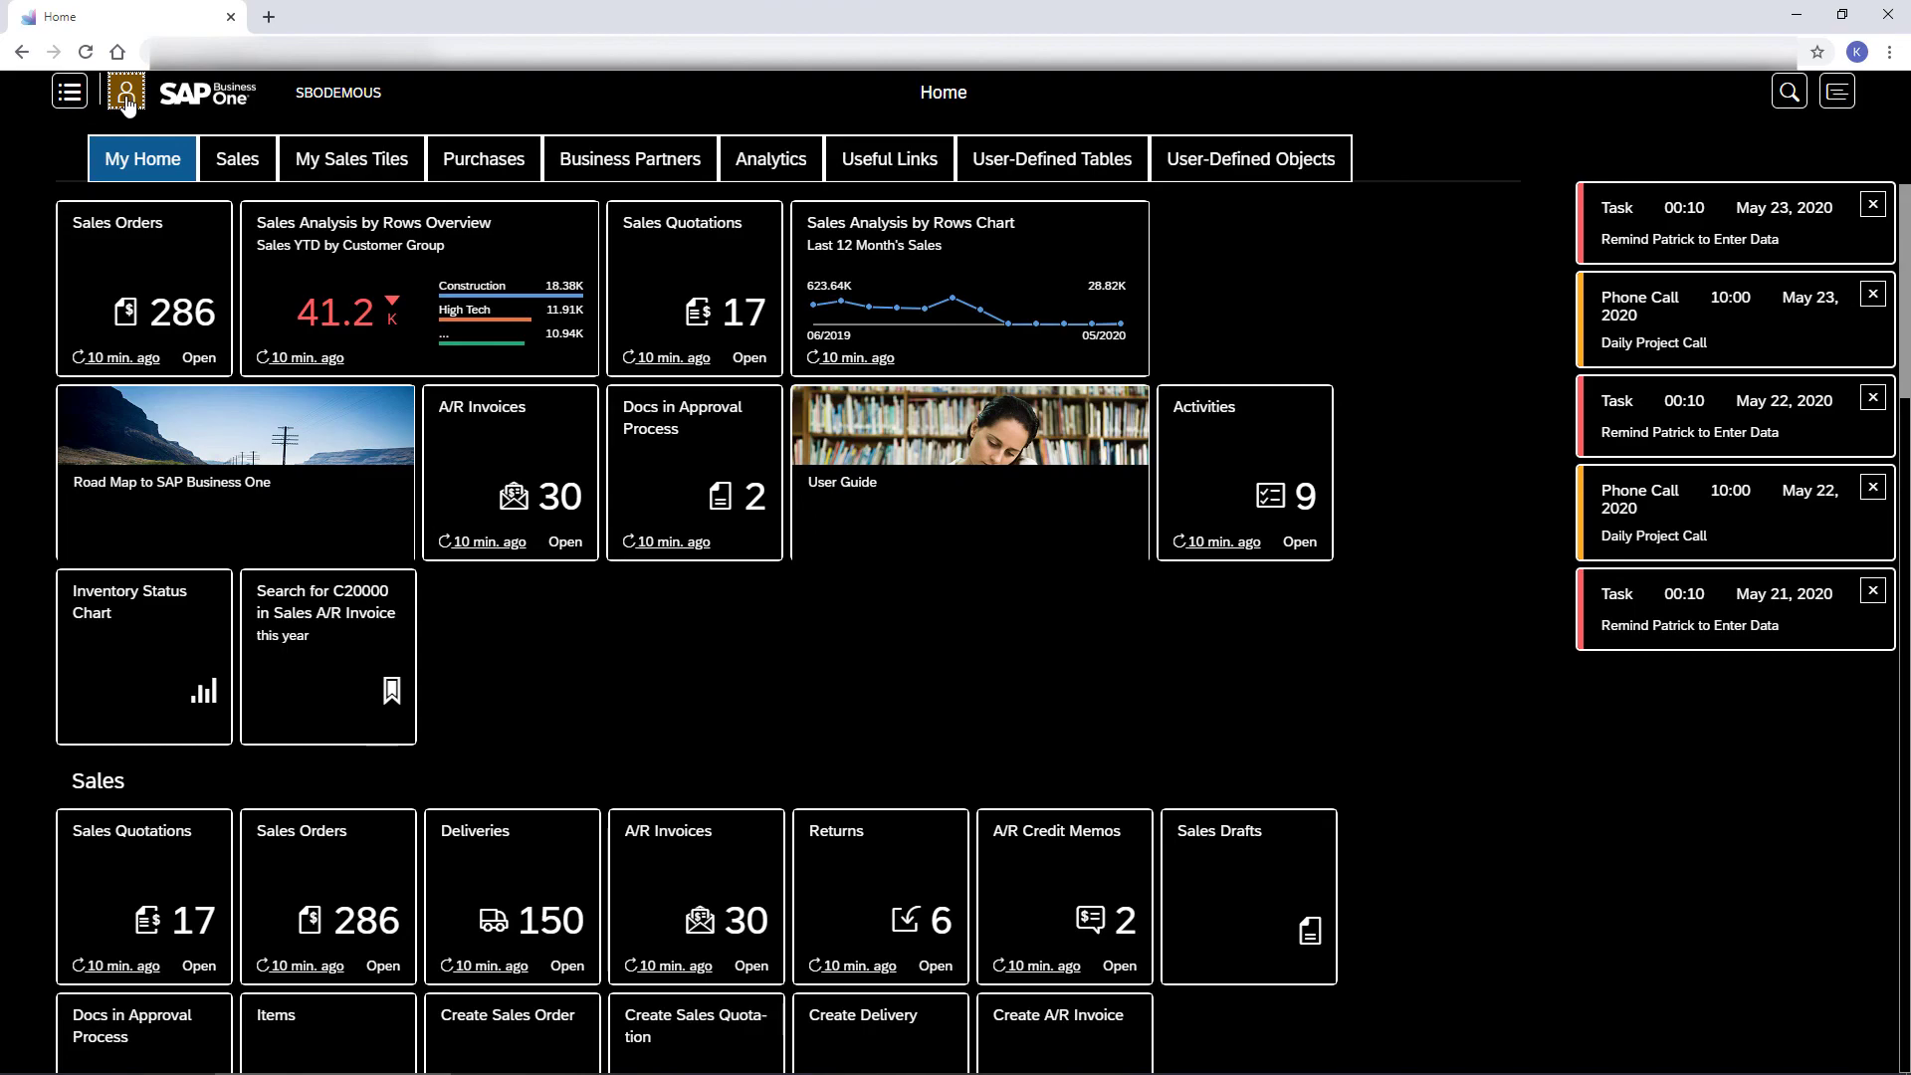